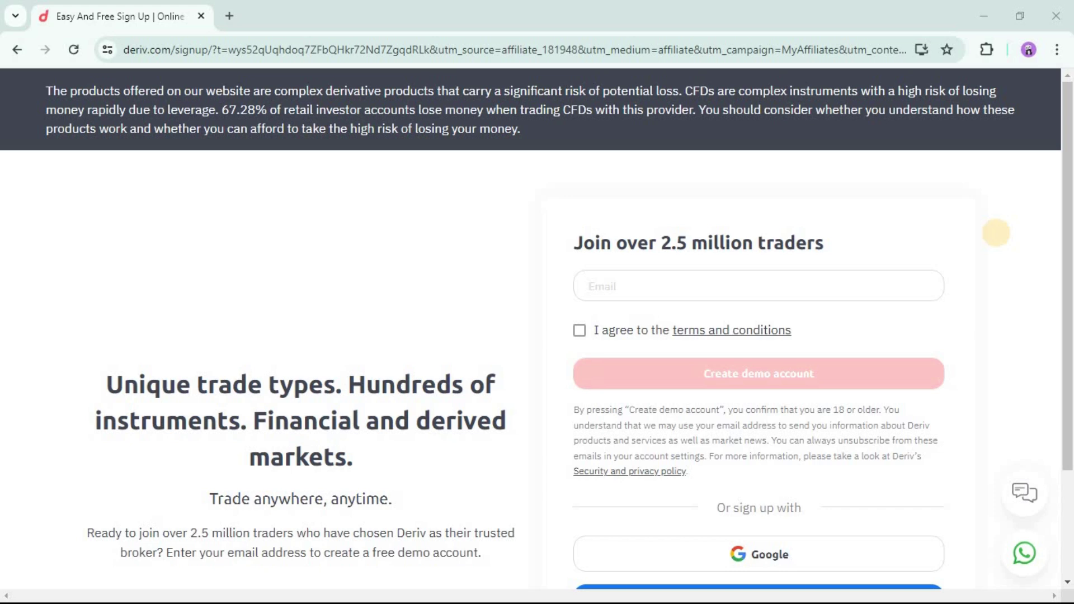
- Submit a Deriv demo sign-up with your email, accepting the terms and conditions
left_click(682, 286)
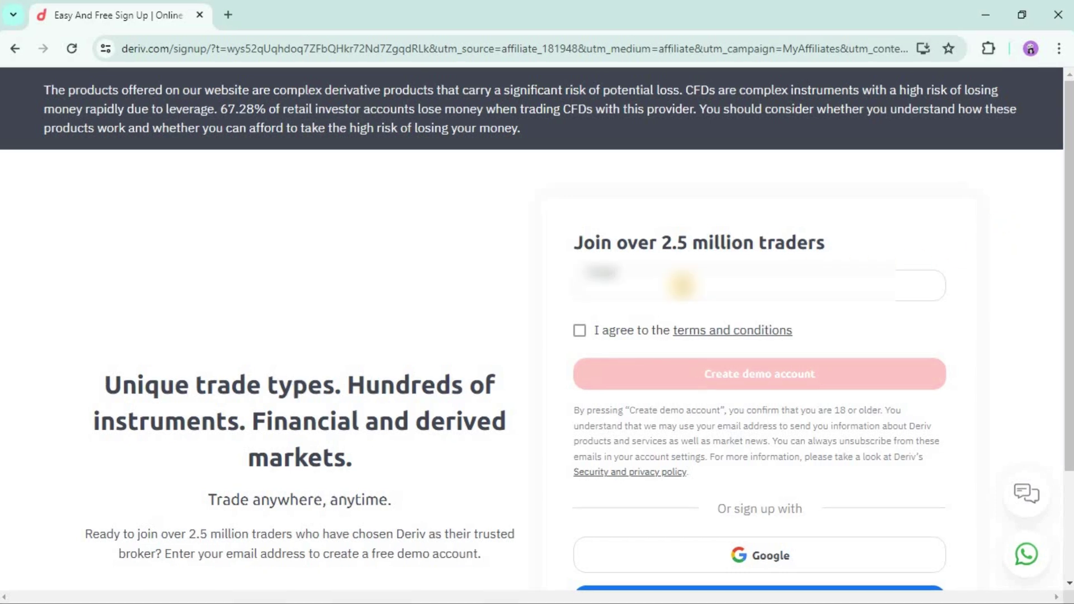
type("exam")
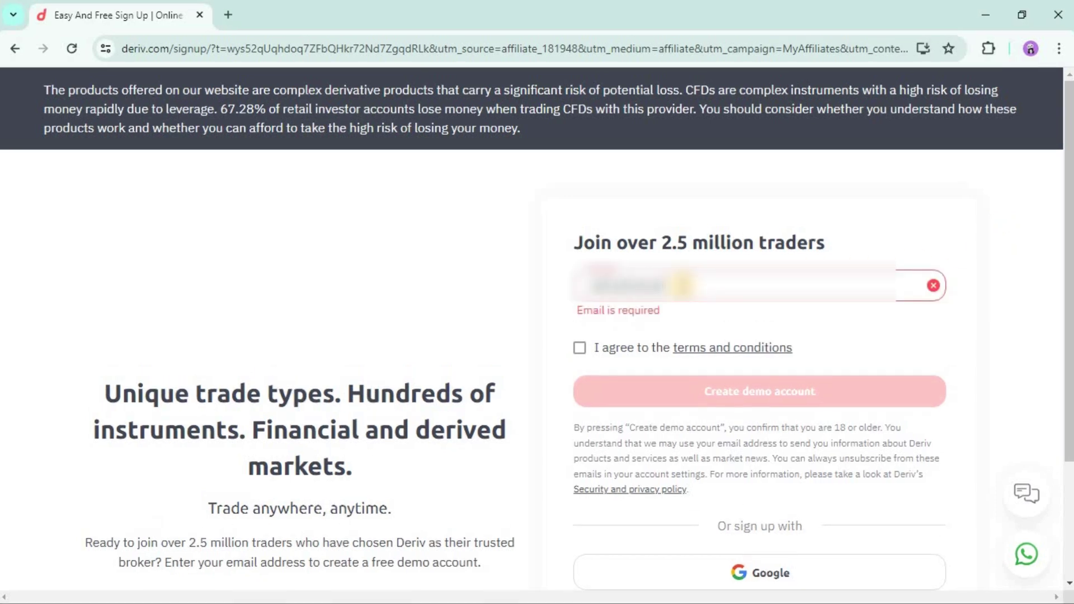
type("ple@gmail.com")
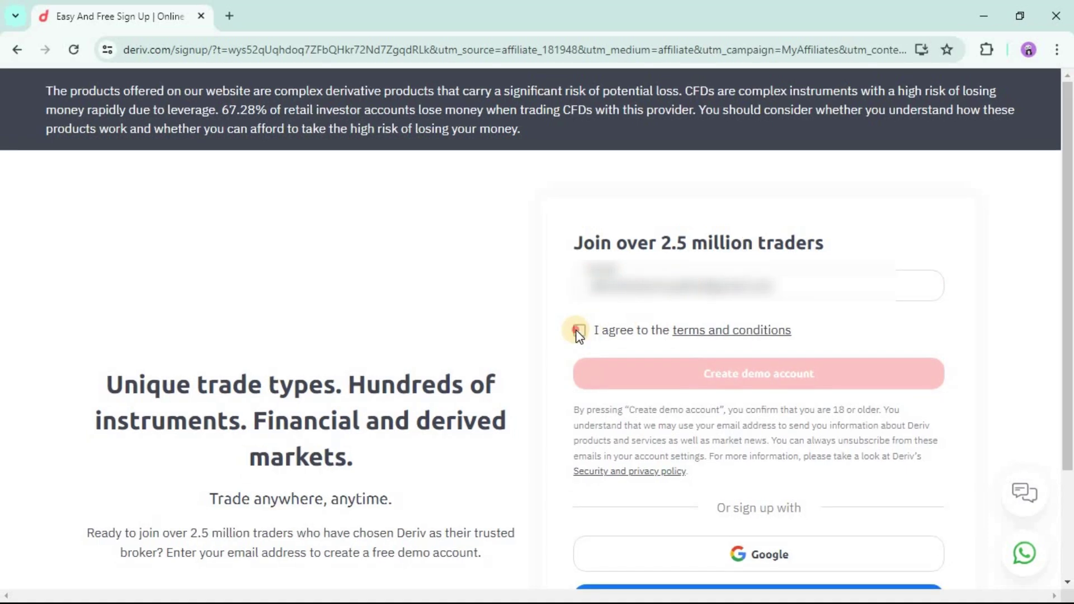
left_click(579, 331)
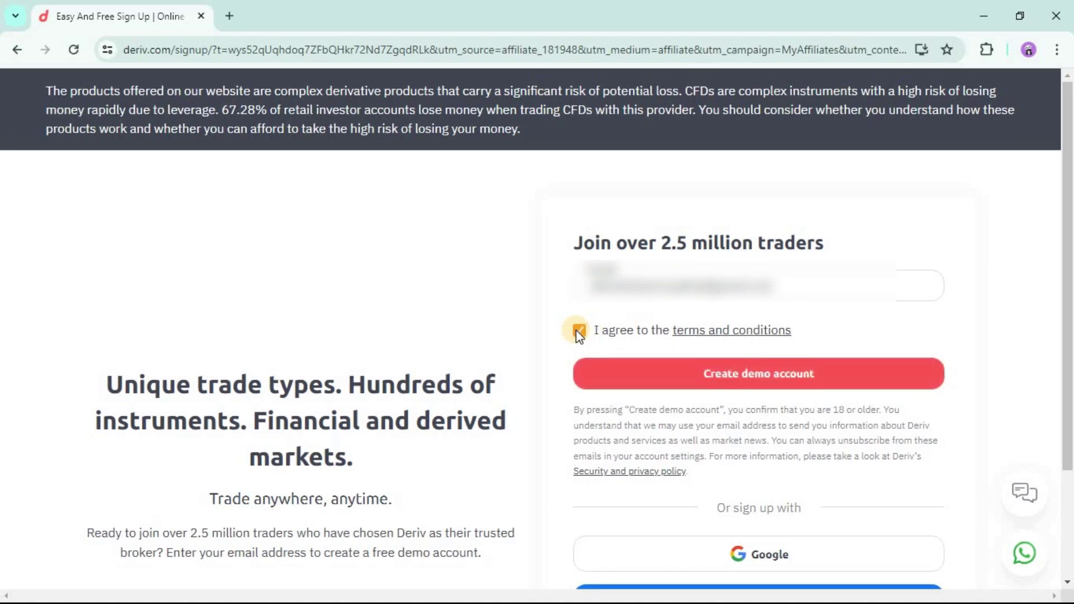
left_click(694, 373)
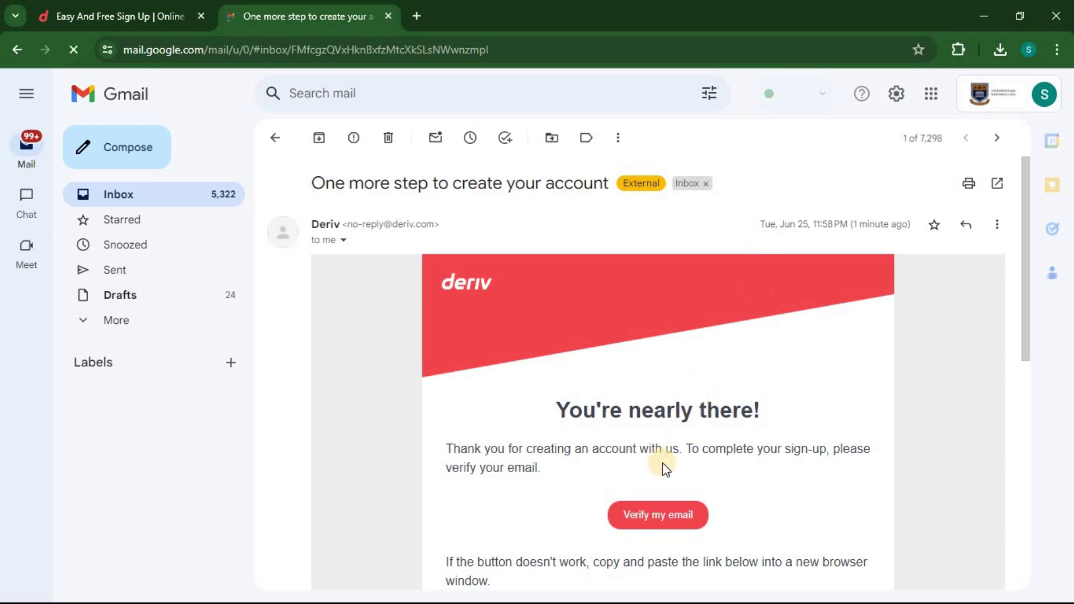
- Use Verify my email in Deriv's 'One more step to create your account' message
left_click(638, 515)
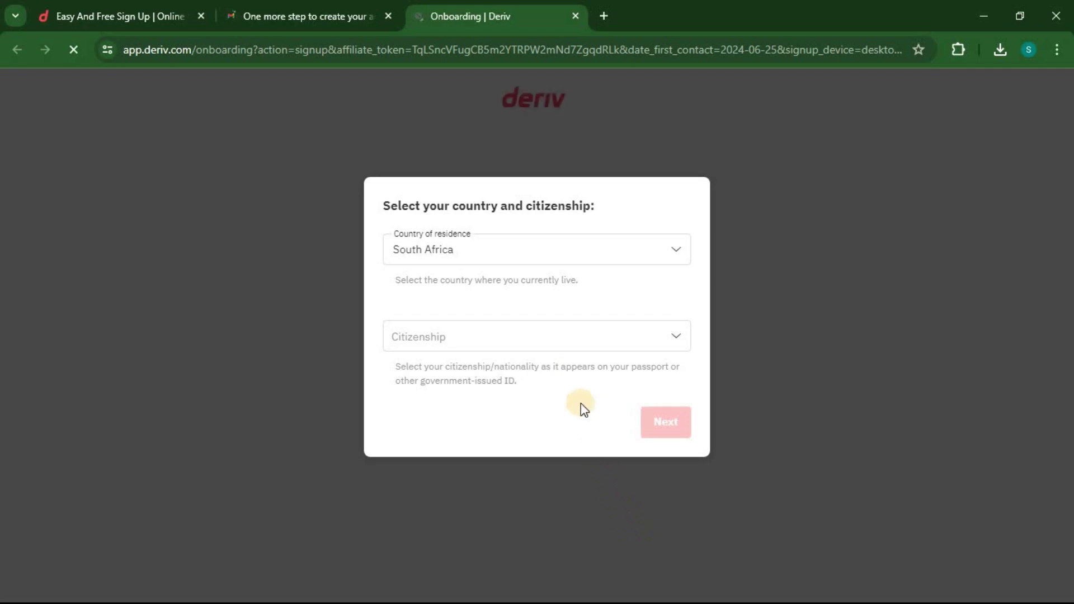
- Choose South Africa as both country of residence and citizenship
left_click(498, 252)
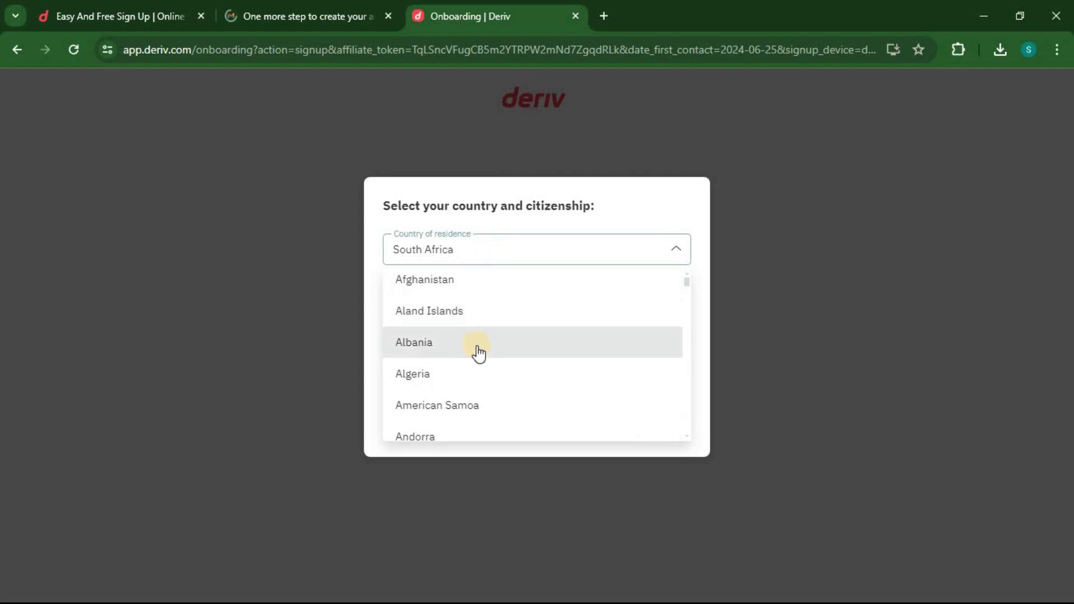
scroll(474, 353, "down", 4)
scroll(479, 356, "down", 10)
scroll(479, 355, "down", 10)
scroll(475, 355, "down", 6)
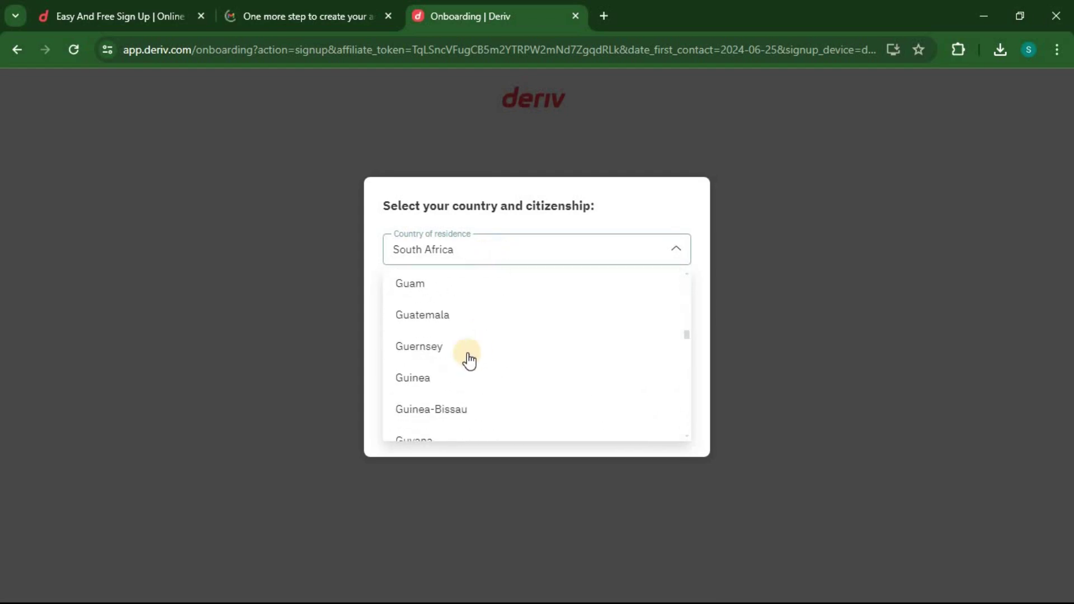
scroll(470, 360, "down", 10)
scroll(453, 375, "down", 10)
scroll(453, 374, "down", 5)
scroll(450, 374, "down", 12)
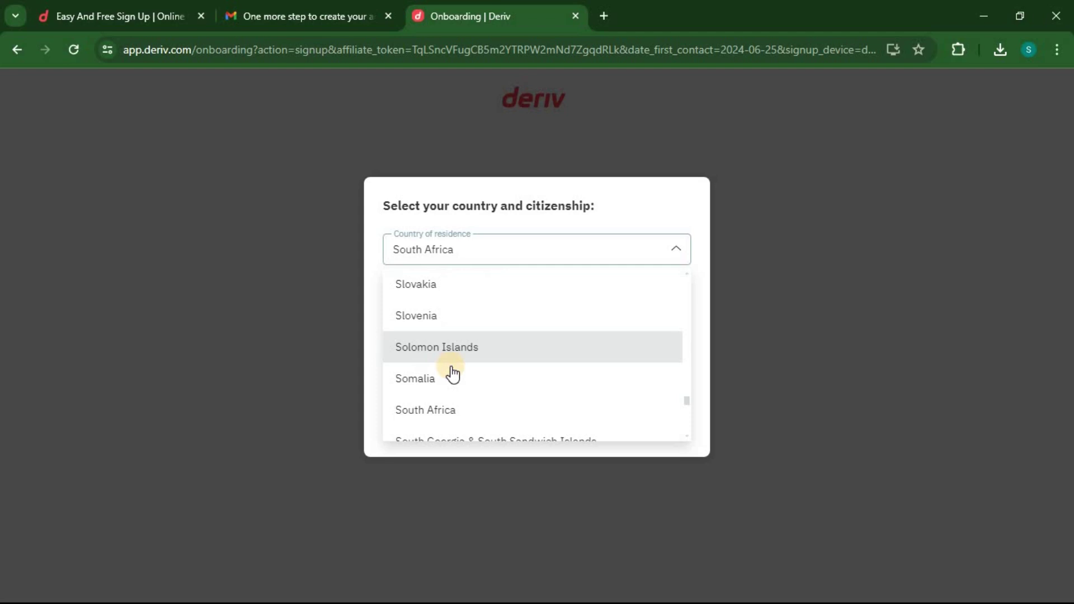
scroll(451, 374, "down", 1)
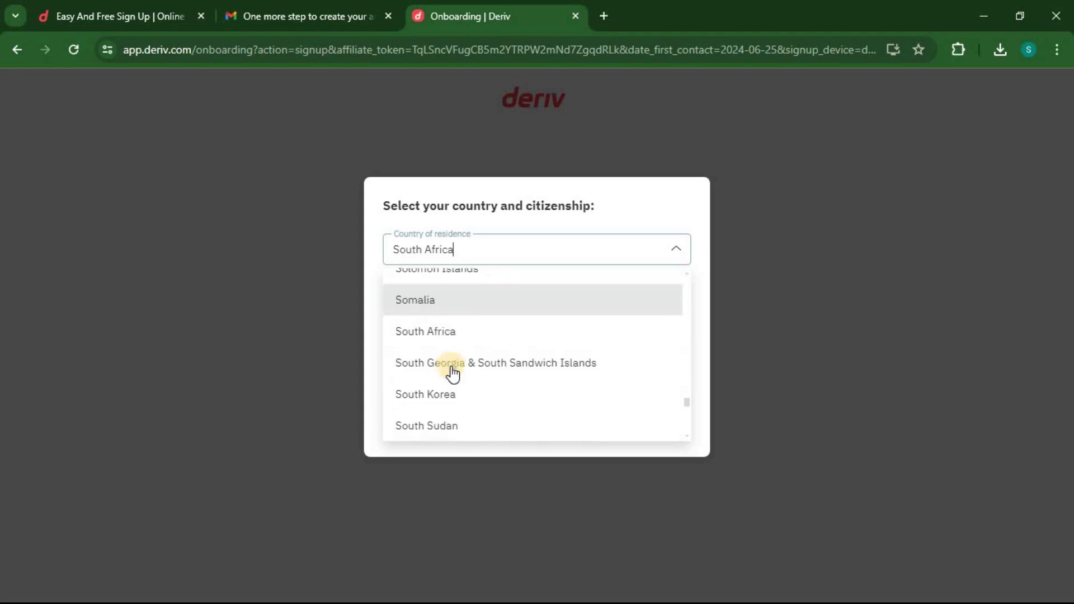
left_click(440, 330)
left_click(453, 339)
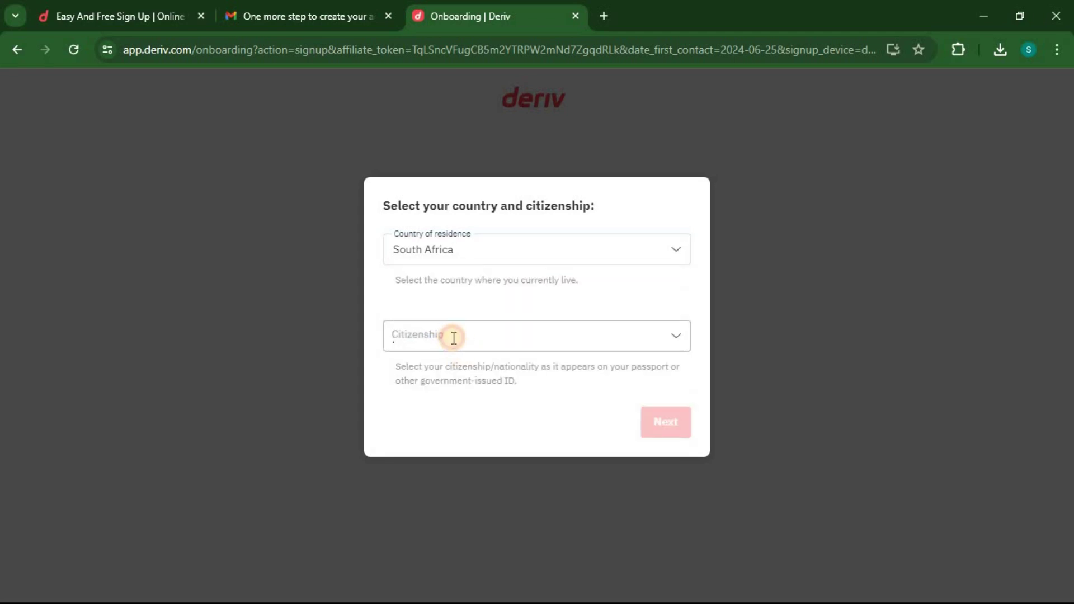
type("so")
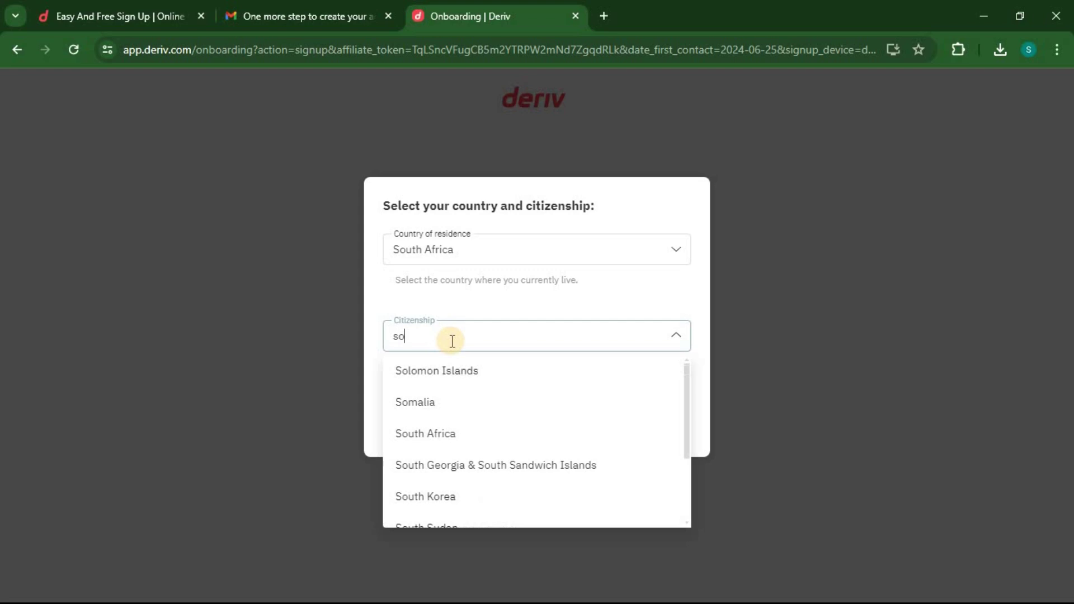
type("uth")
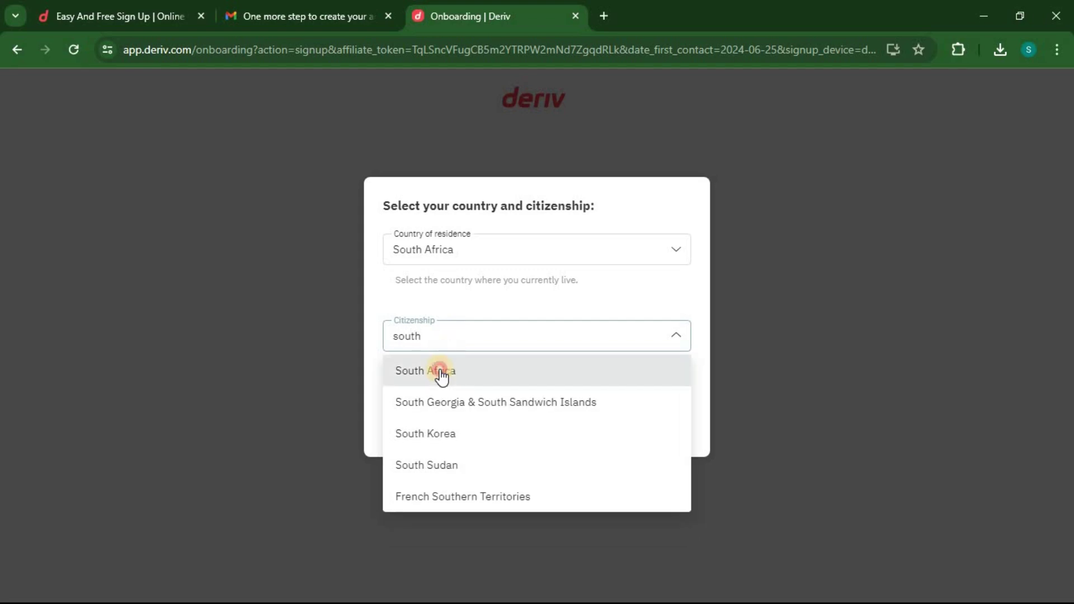
left_click(440, 370)
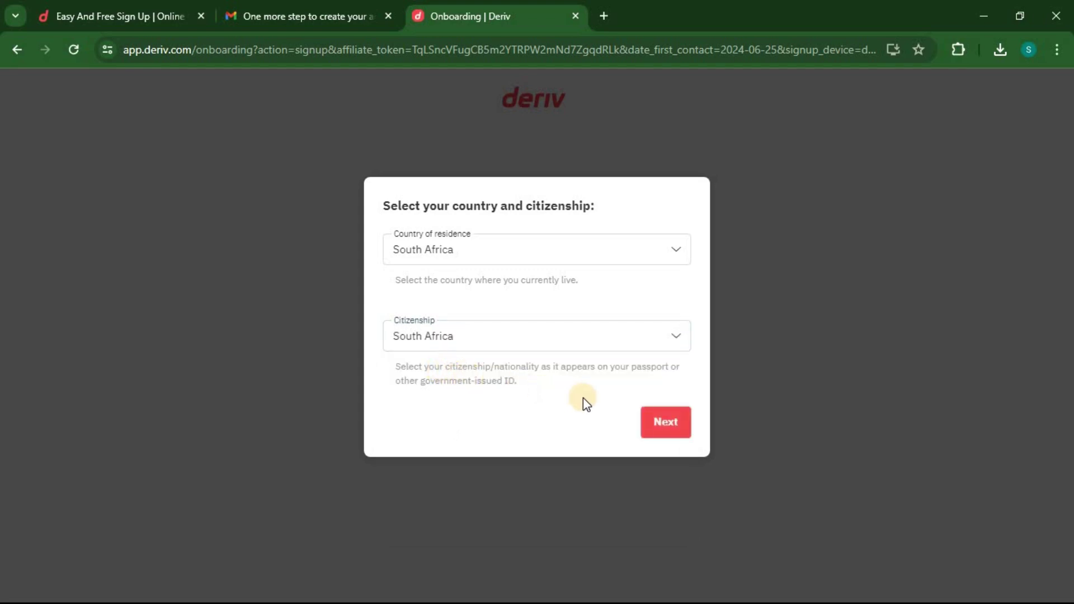
- Confirm the countries, abandon the real-account currency setup, and go to the demo account
left_click(659, 420)
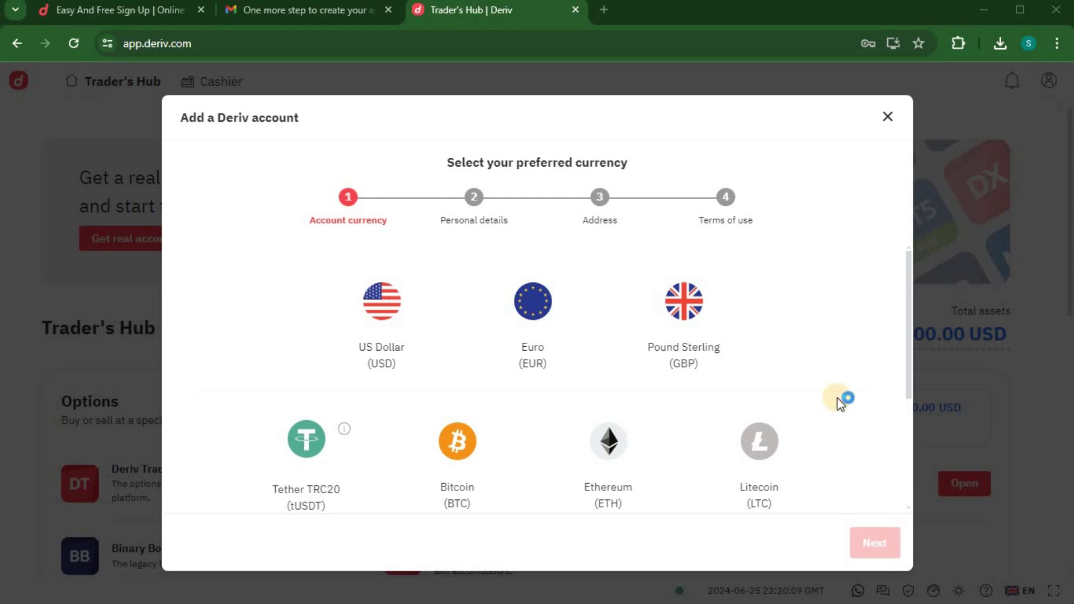
scroll(840, 394, "down", 3)
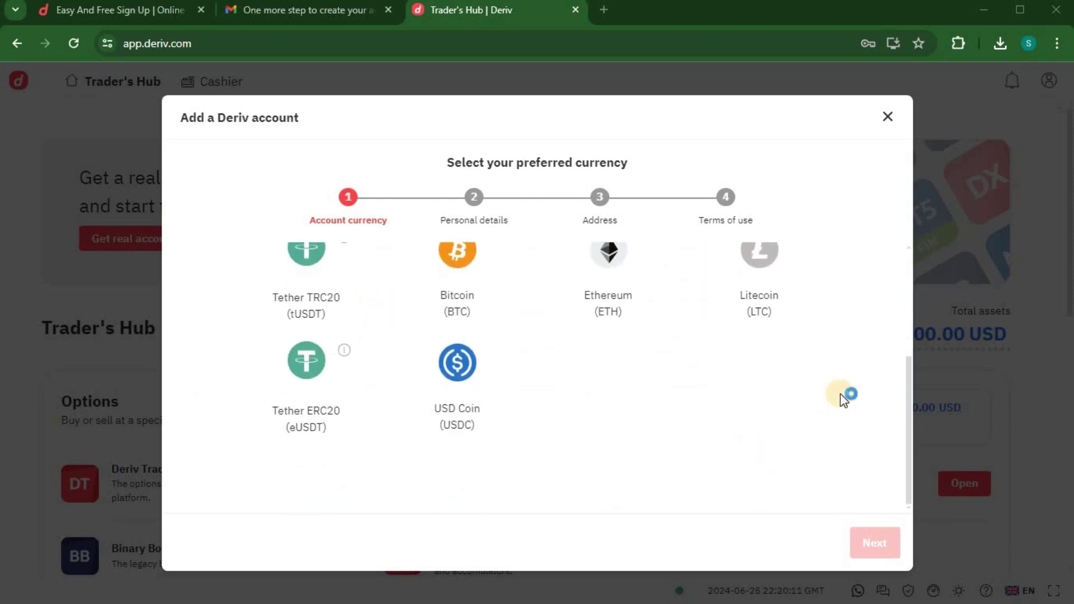
scroll(840, 394, "up", 3)
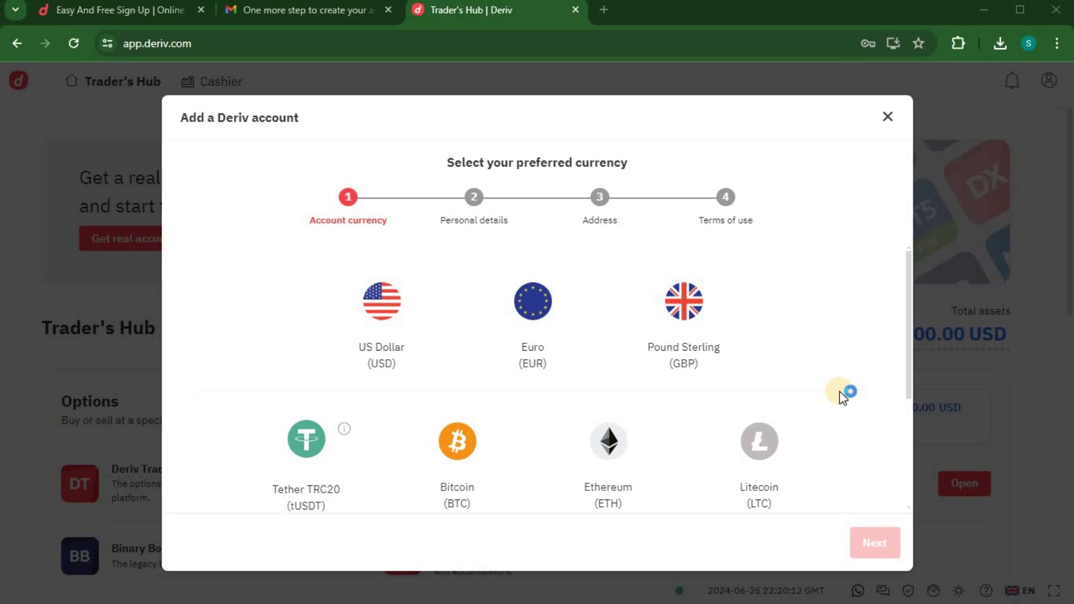
left_click(888, 118)
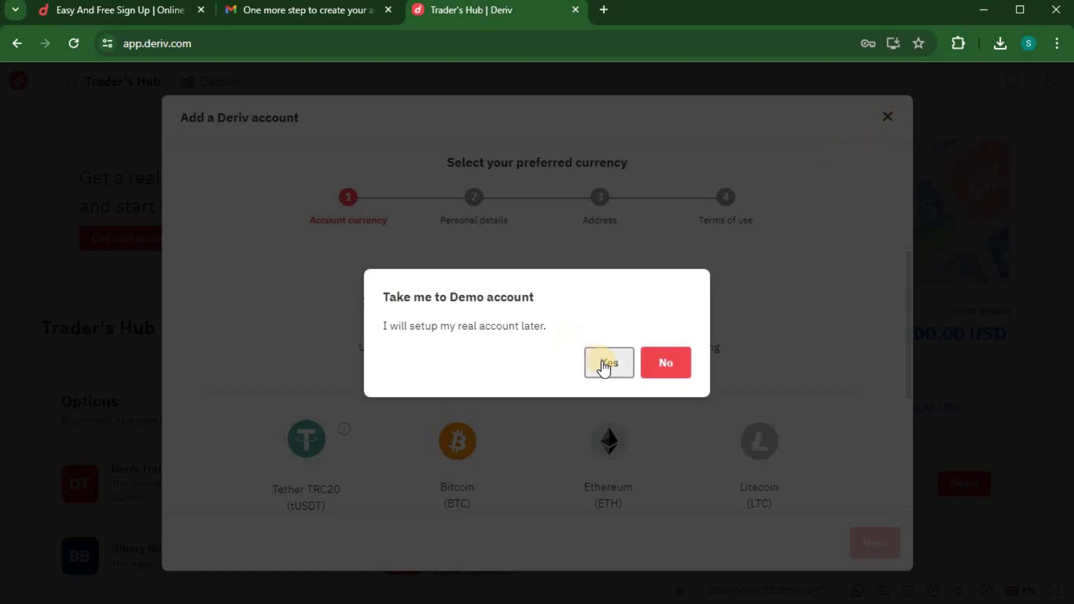
left_click(605, 366)
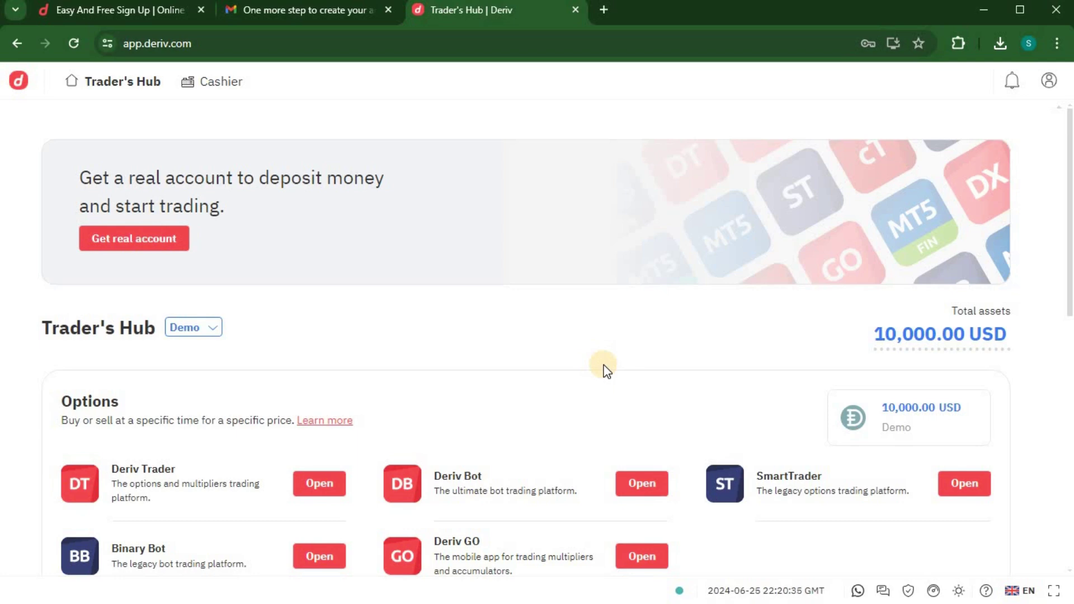
scroll(606, 371, "down", 1)
scroll(605, 370, "down", 2)
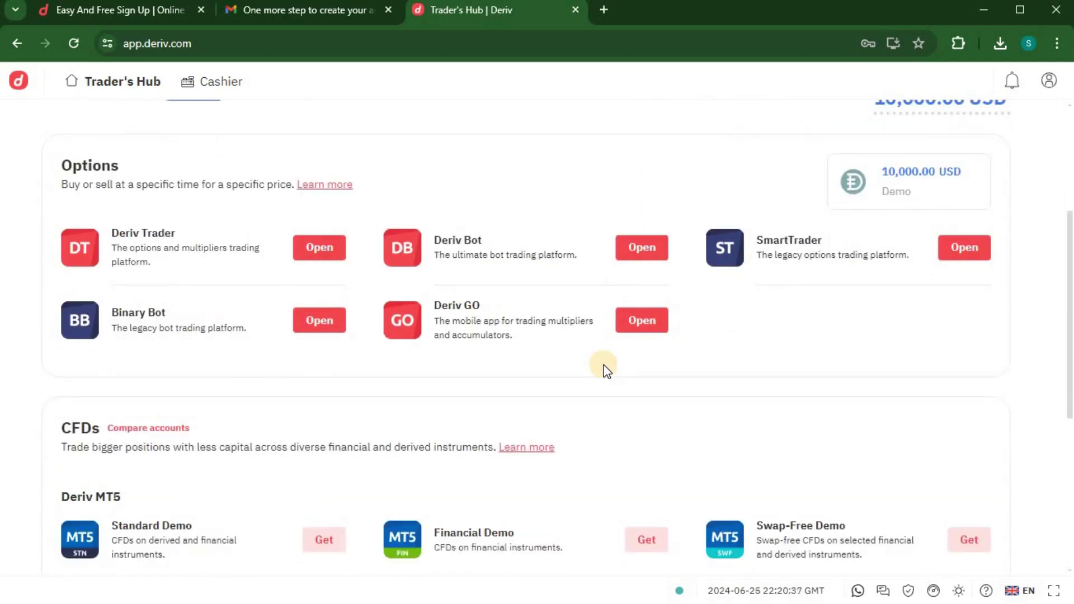
scroll(606, 371, "down", 1)
scroll(606, 370, "down", 1)
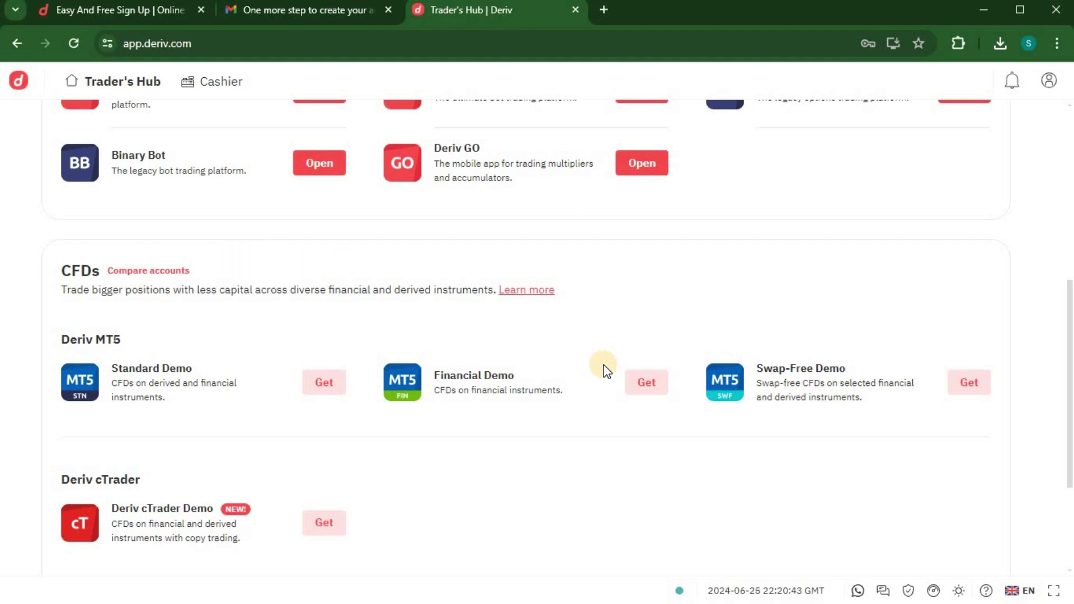
- Get the Standard Demo MT5 account by creating a new Deriv MT5 password
left_click(321, 383)
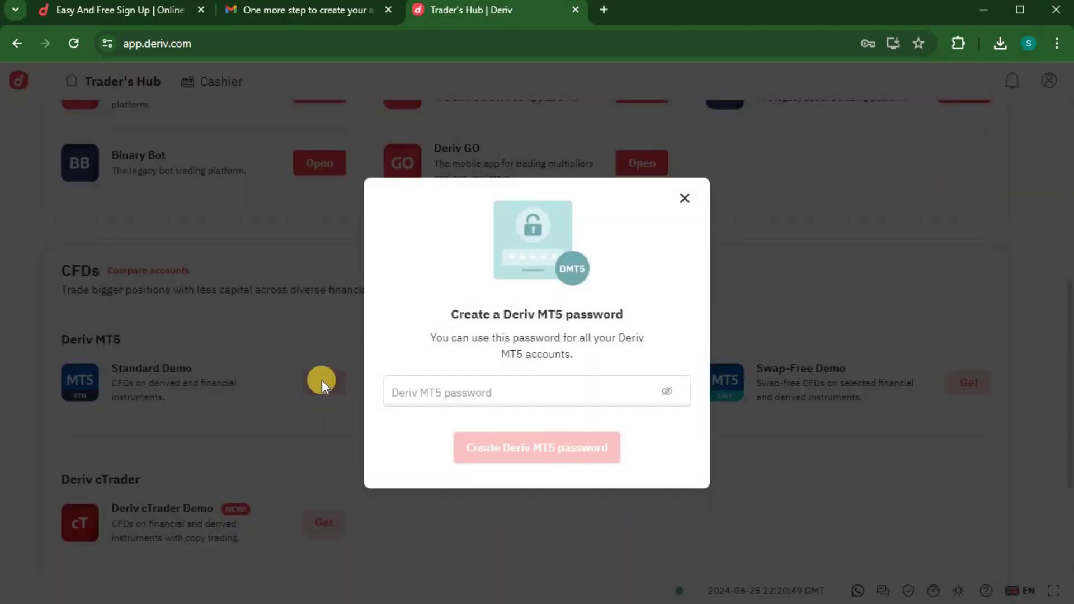
left_click(415, 392)
type("•")
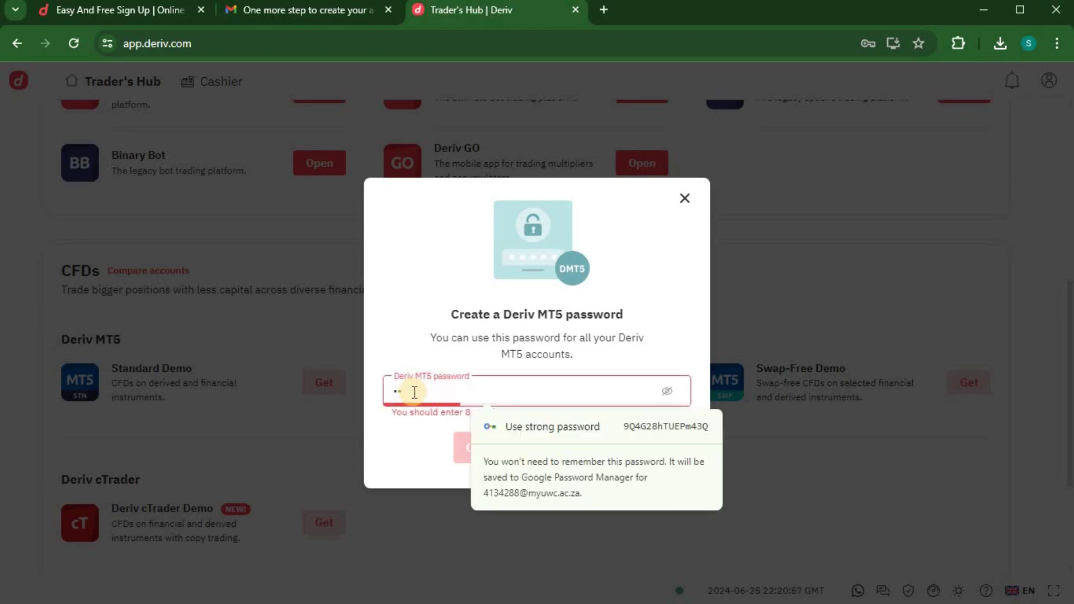
type("•••")
type("••••")
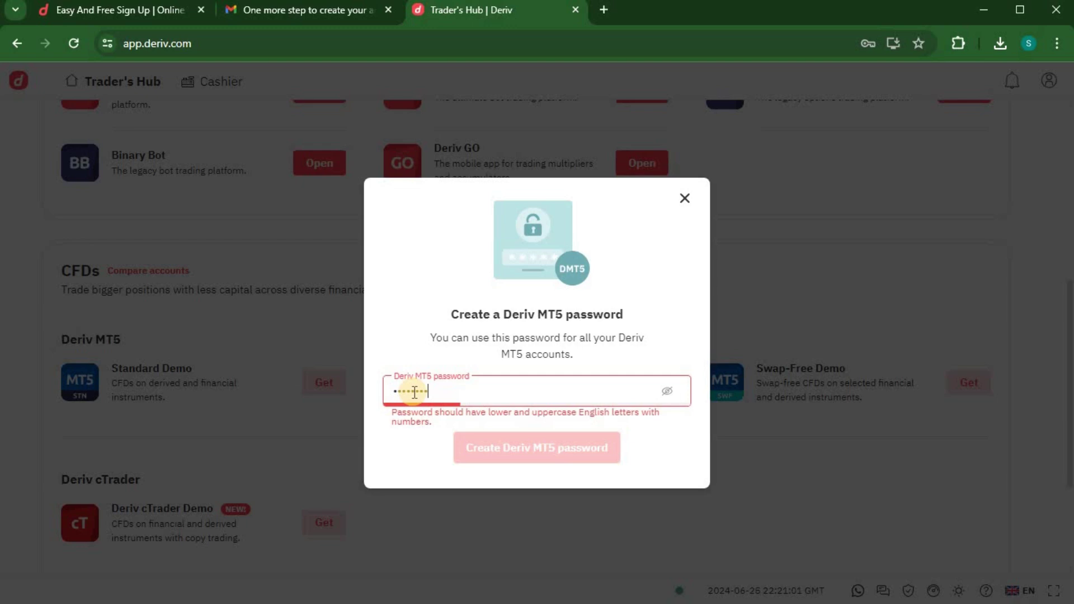
type("••••")
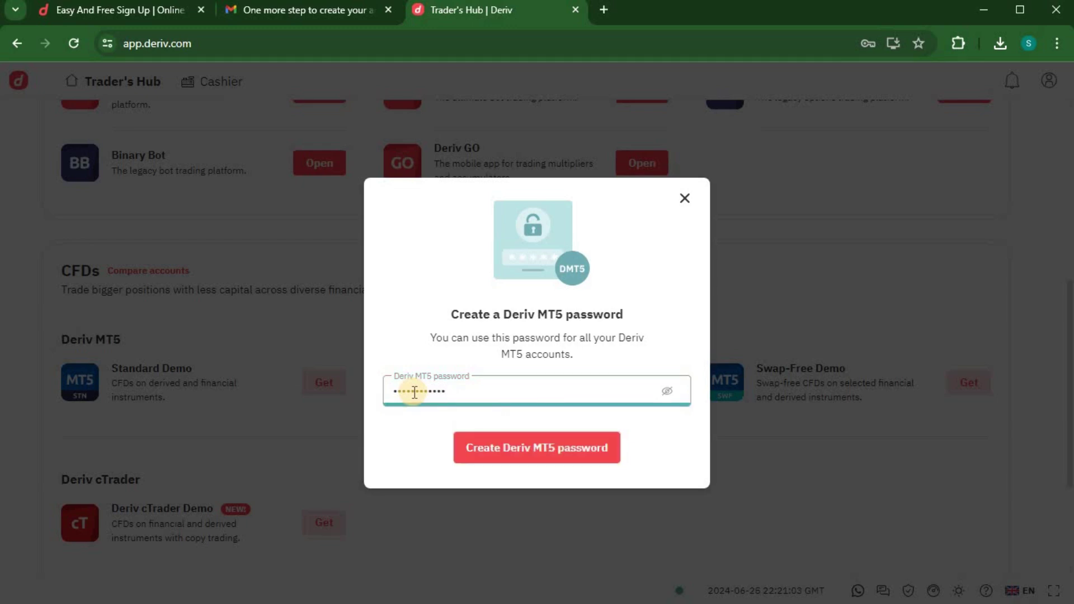
left_click(530, 454)
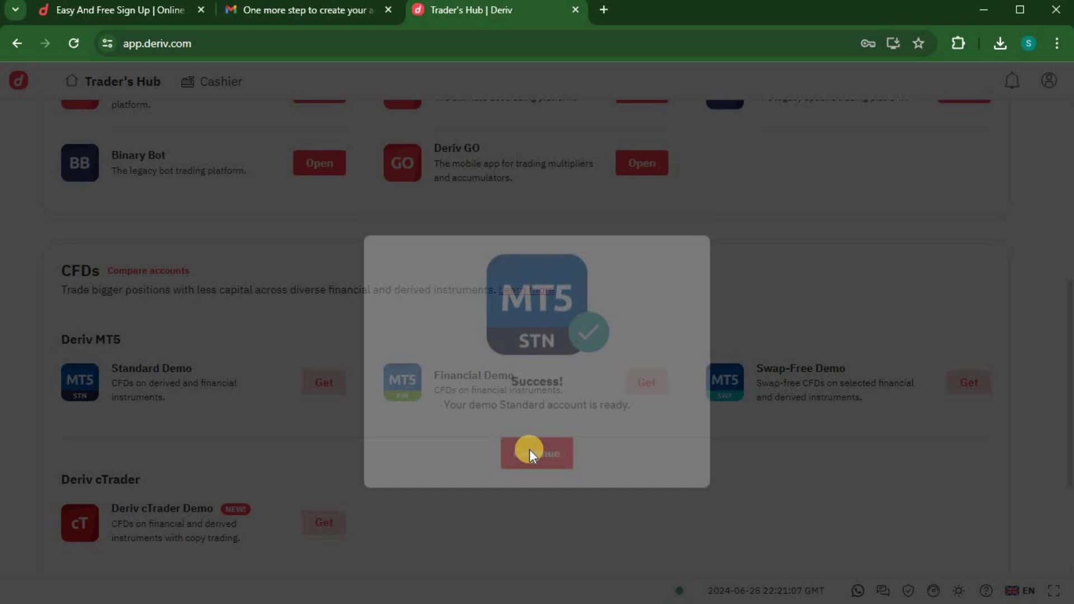
left_click(537, 428)
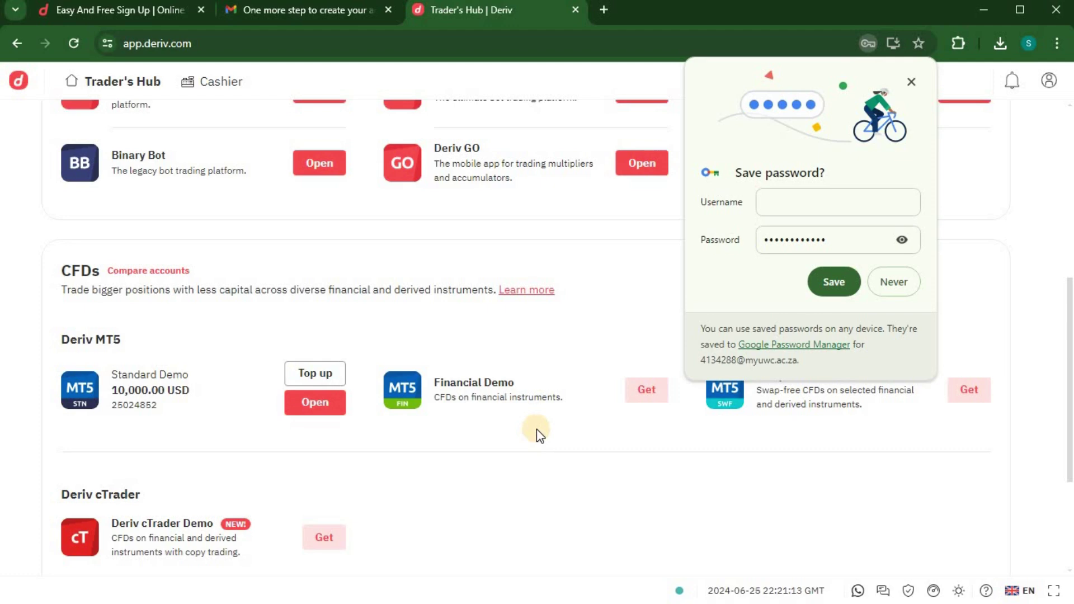
- Dismiss Chrome's 'Save password?' prompt over the Trader's Hub account list
left_click(910, 82)
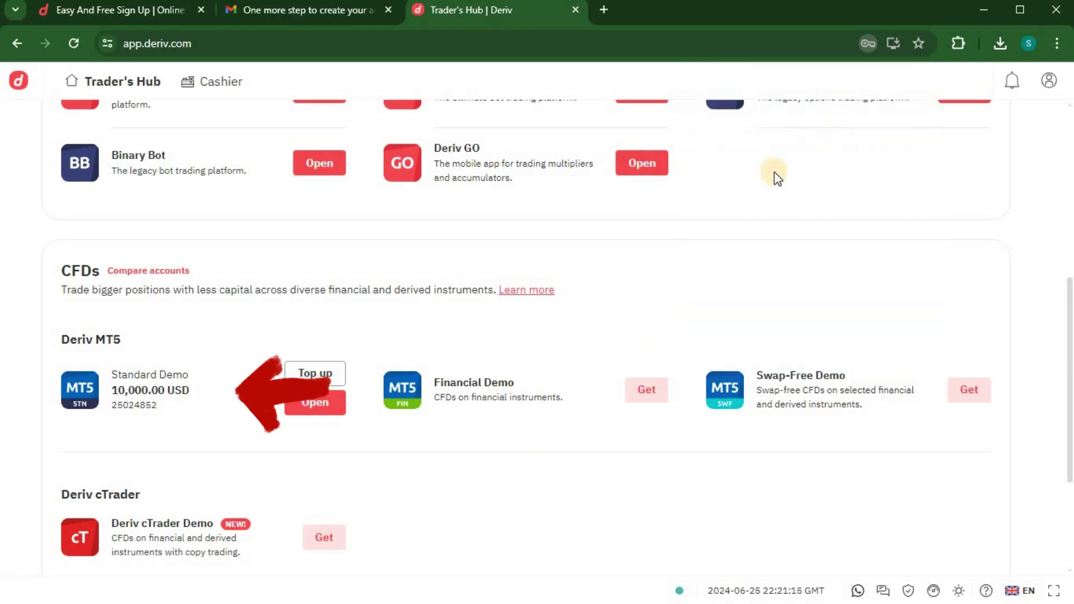
left_click(323, 404)
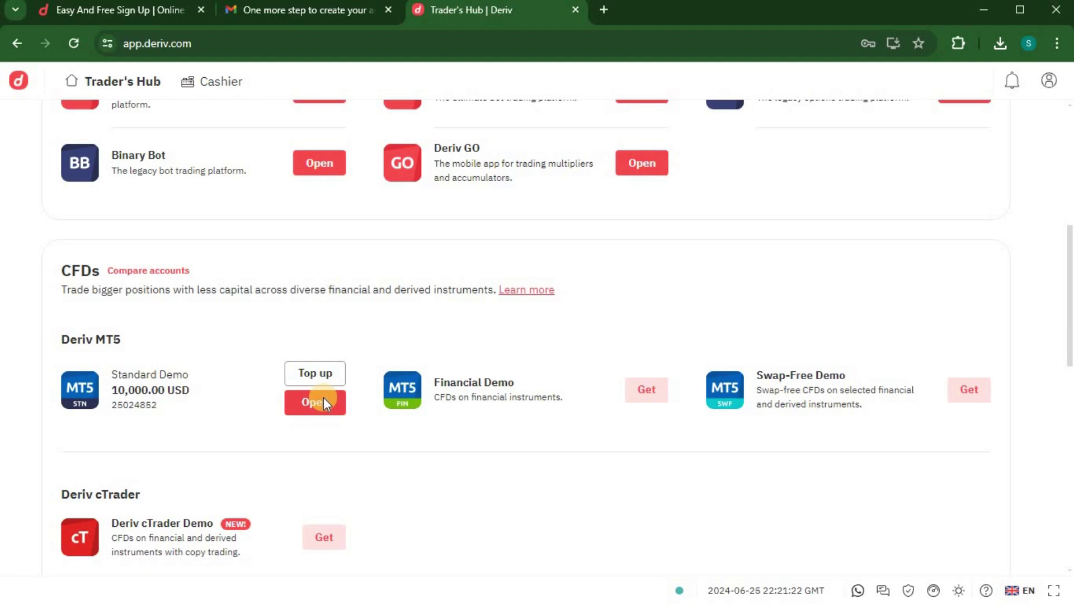
left_click(323, 397)
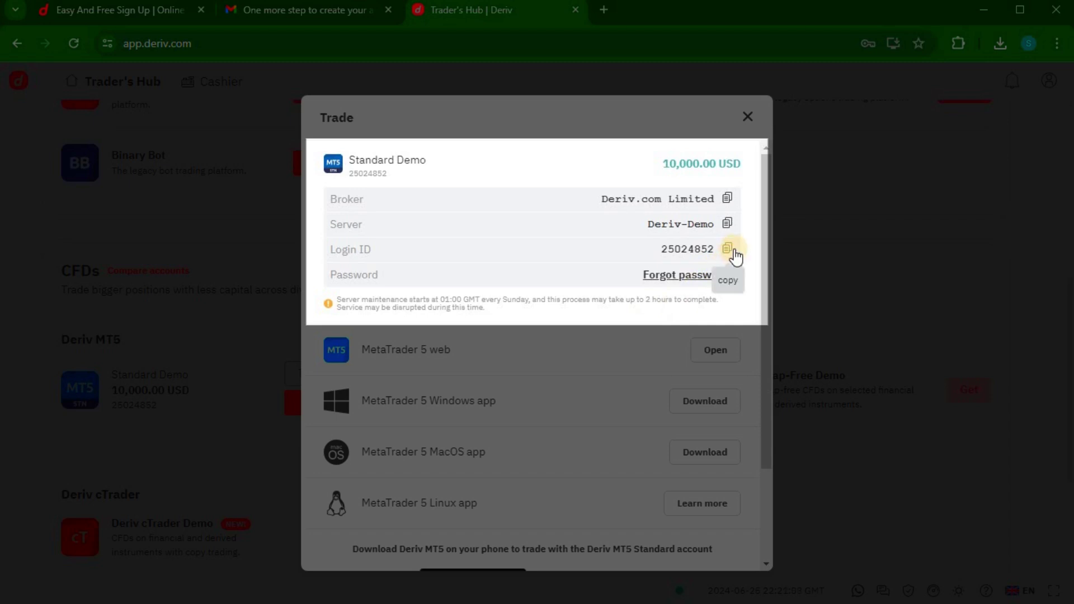
left_click(727, 250)
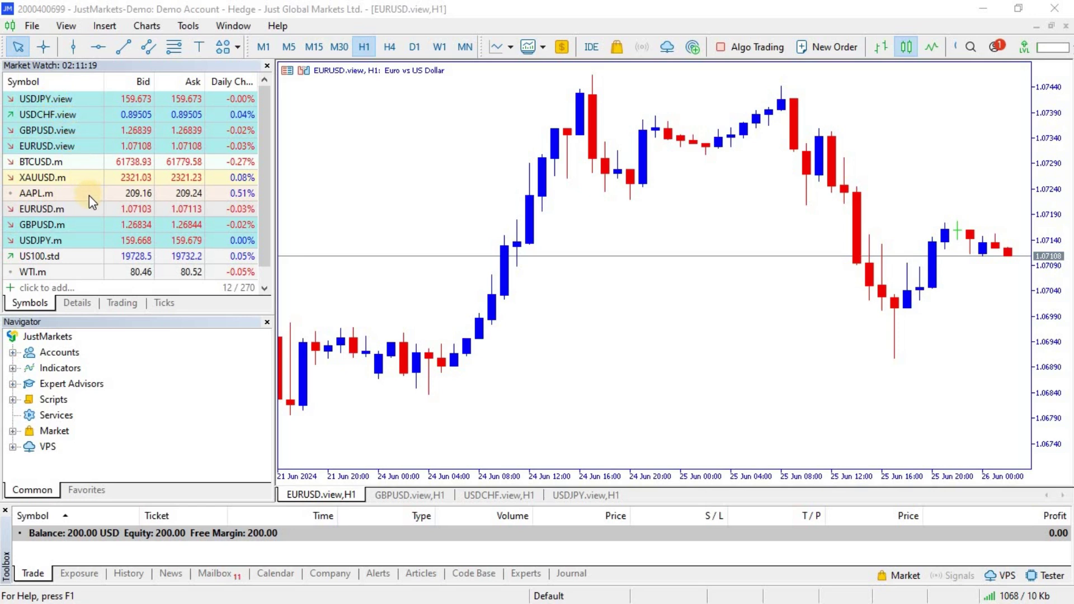
- In the Open an Account wizard, search 'deriv' and choose Deriv.com Limited
key("alt+f")
left_click(106, 244)
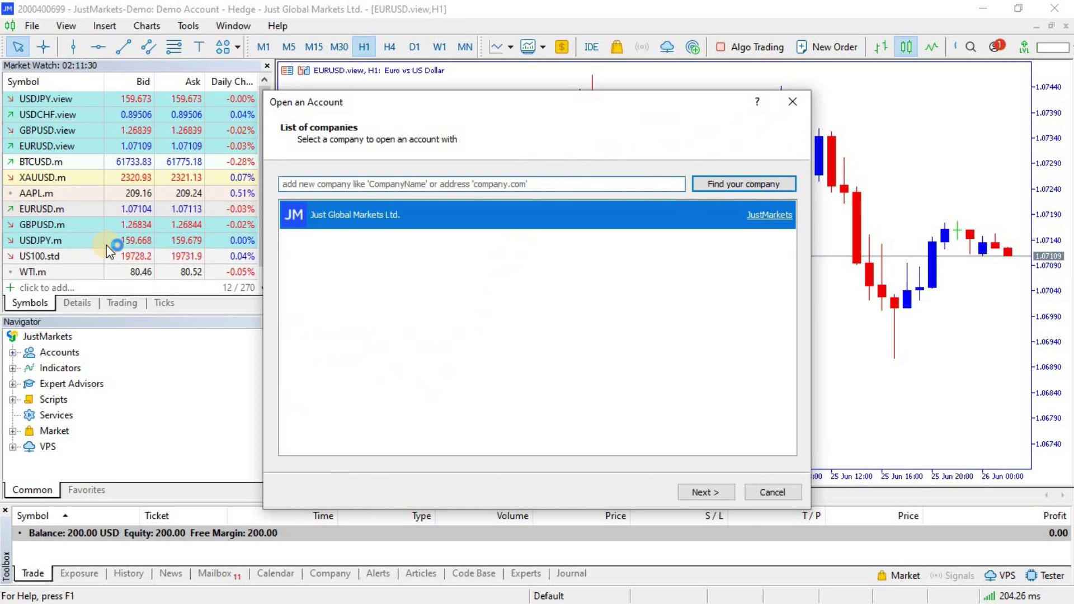
left_click(313, 183)
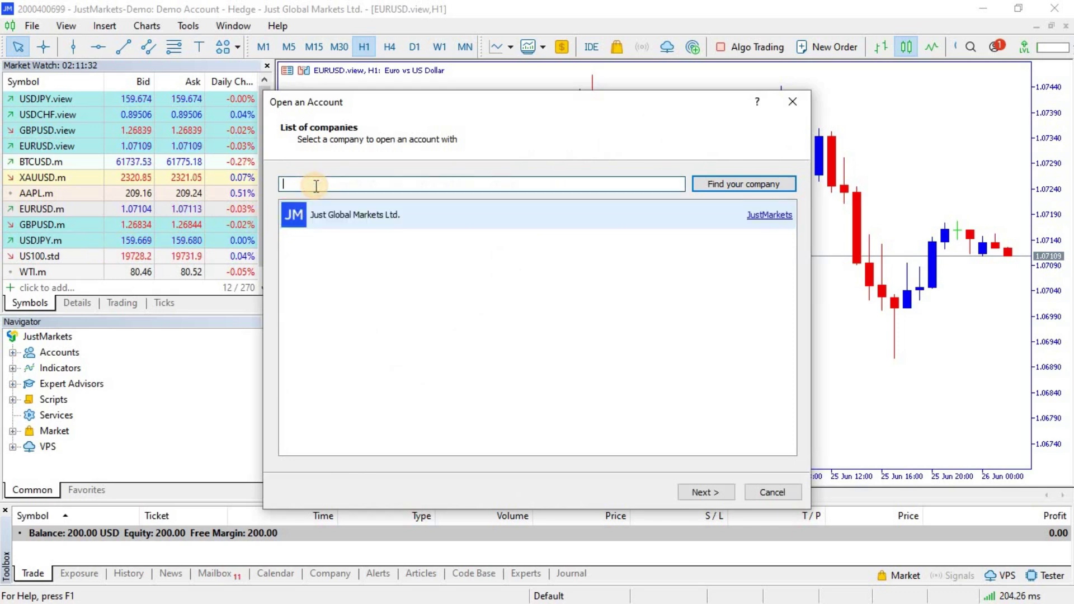
type("de")
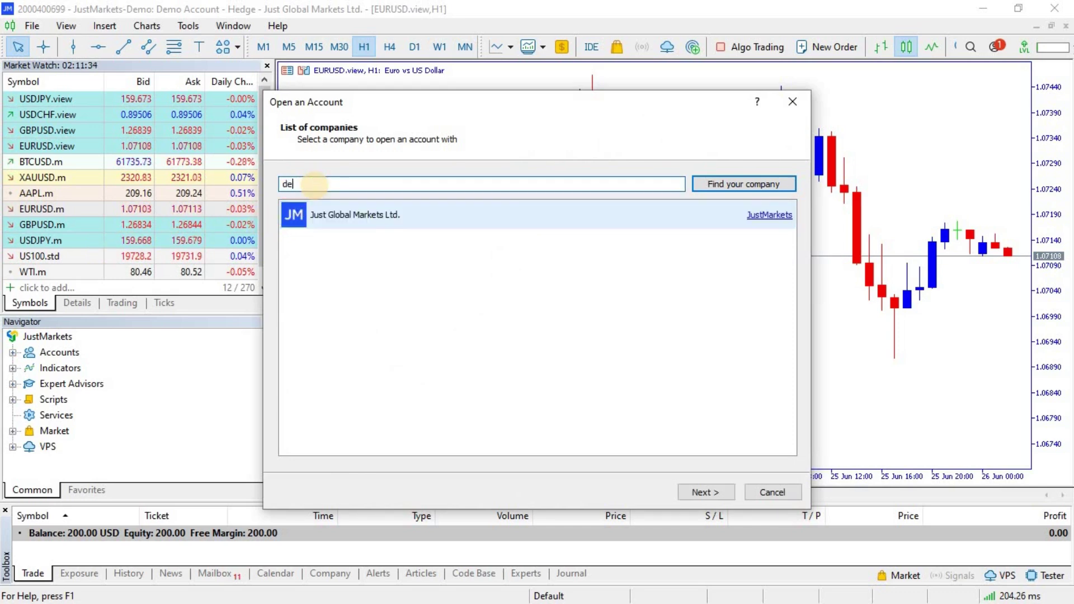
type("riv")
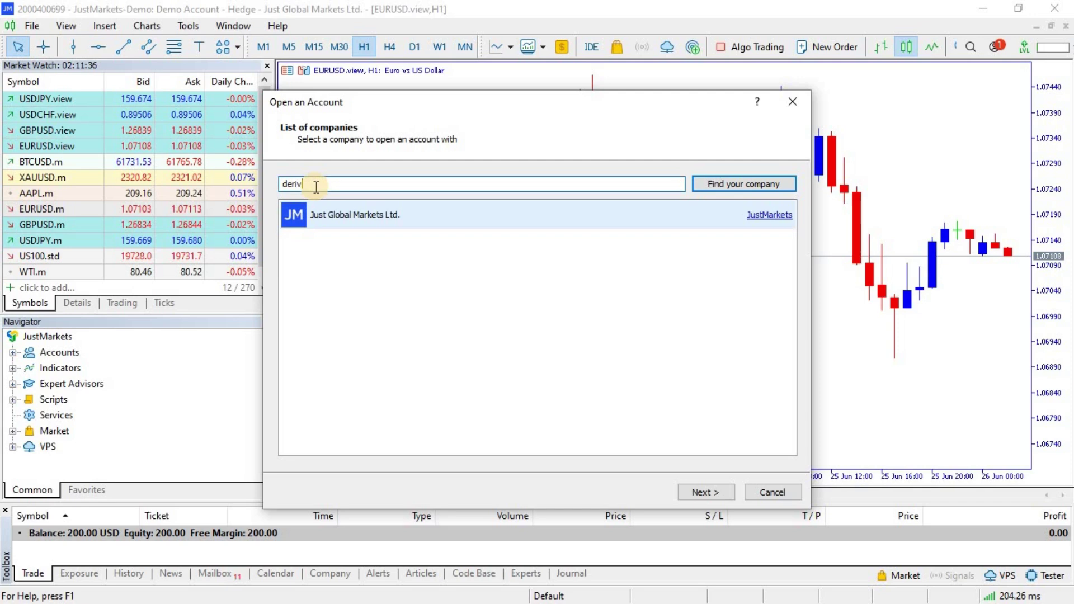
left_click(751, 182)
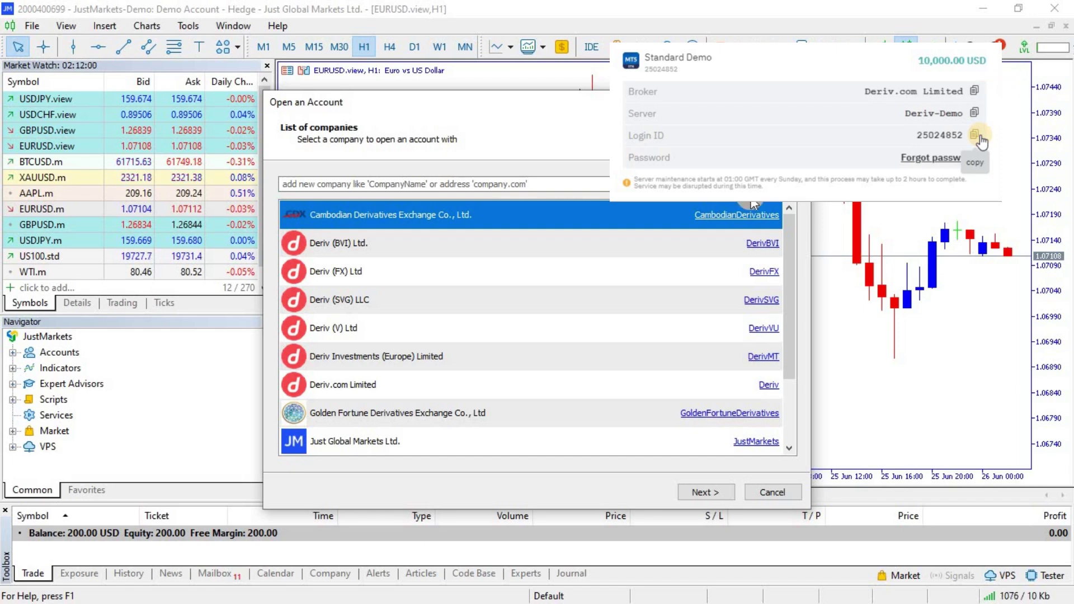
left_click(602, 384)
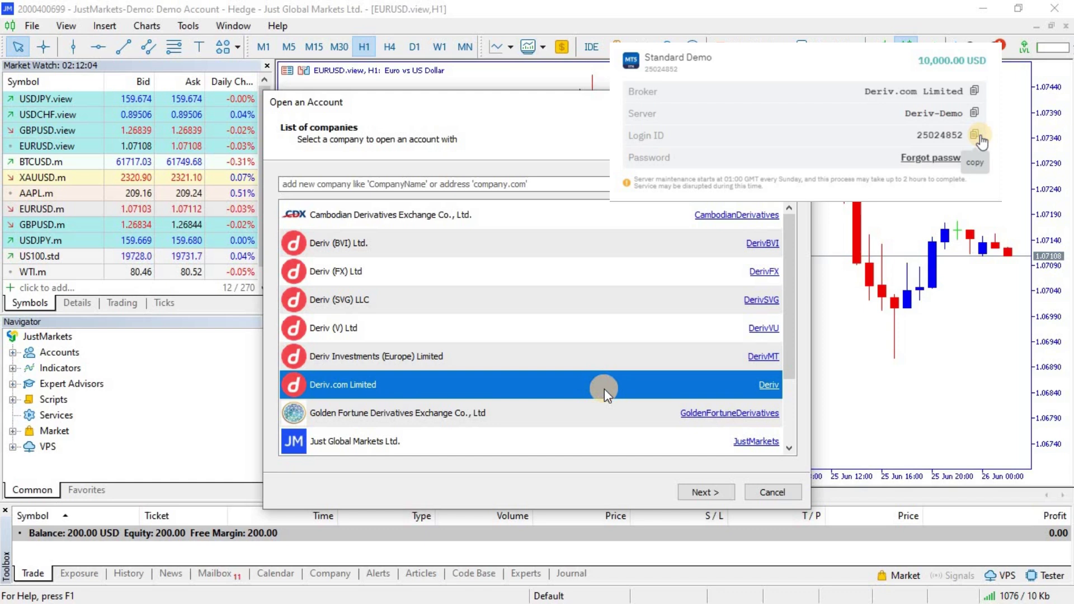
left_click(722, 493)
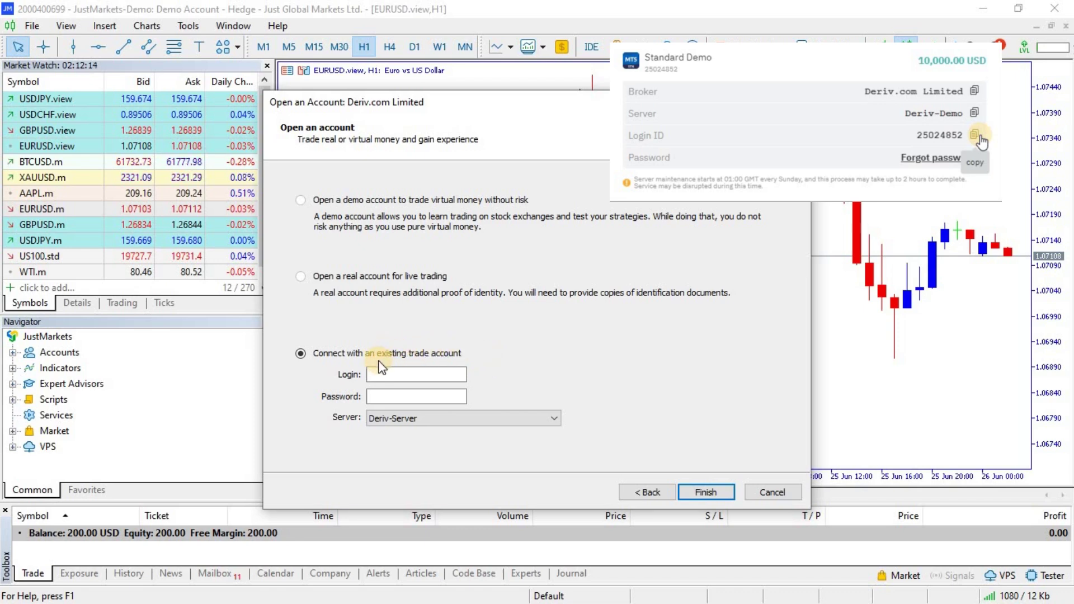
left_click(377, 374)
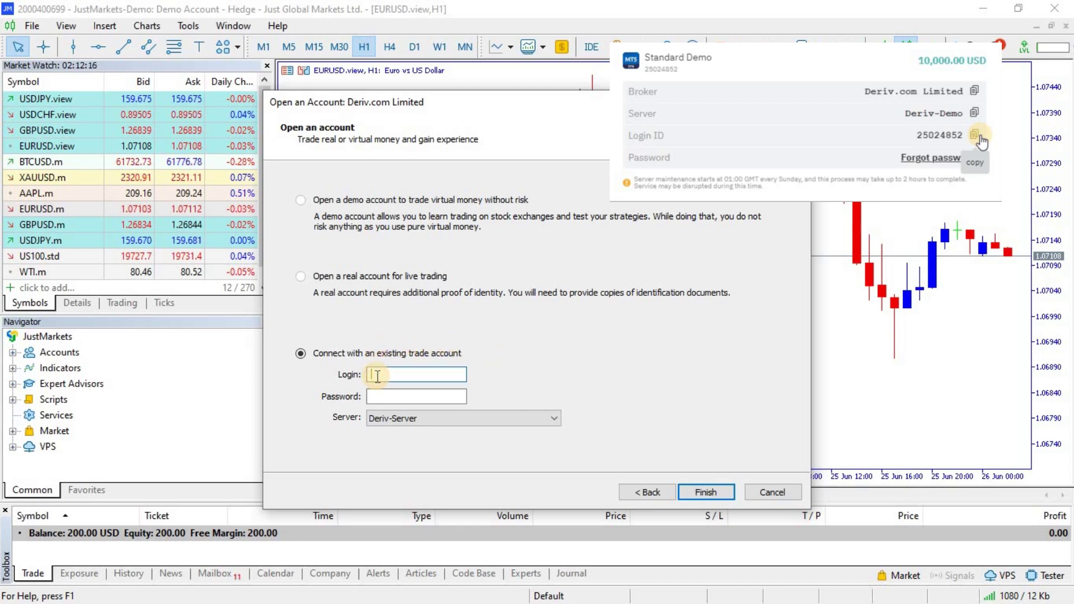
right_click(377, 377)
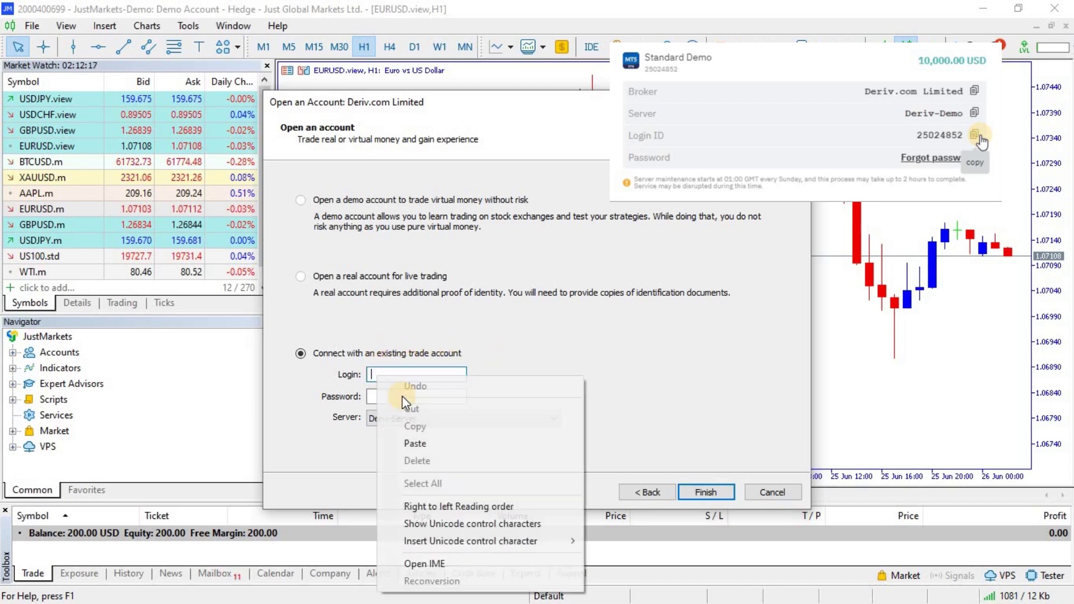
left_click(416, 443)
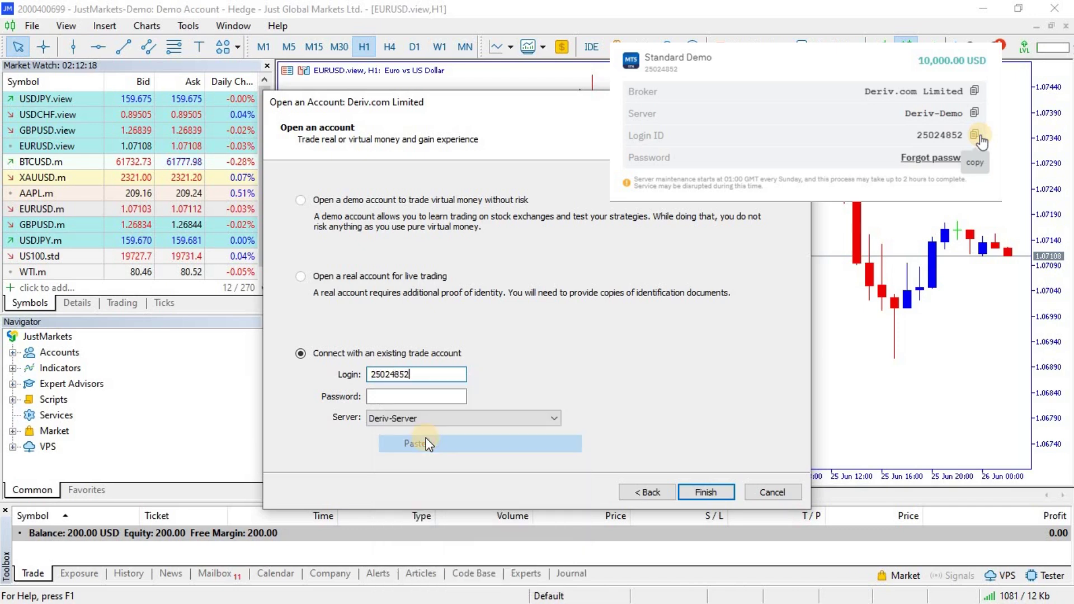
left_click(402, 400)
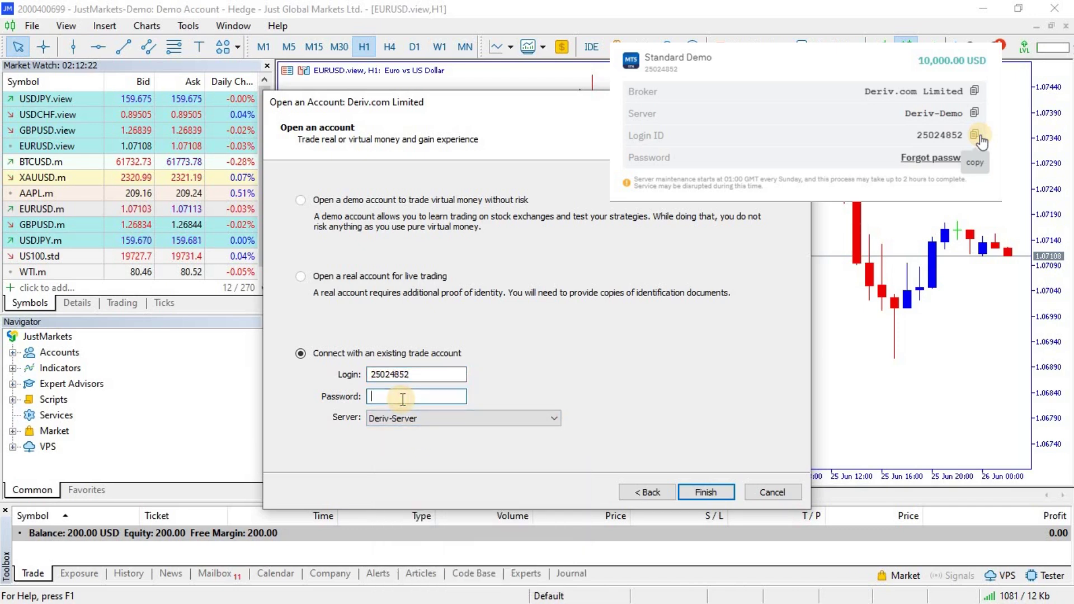
type("***")
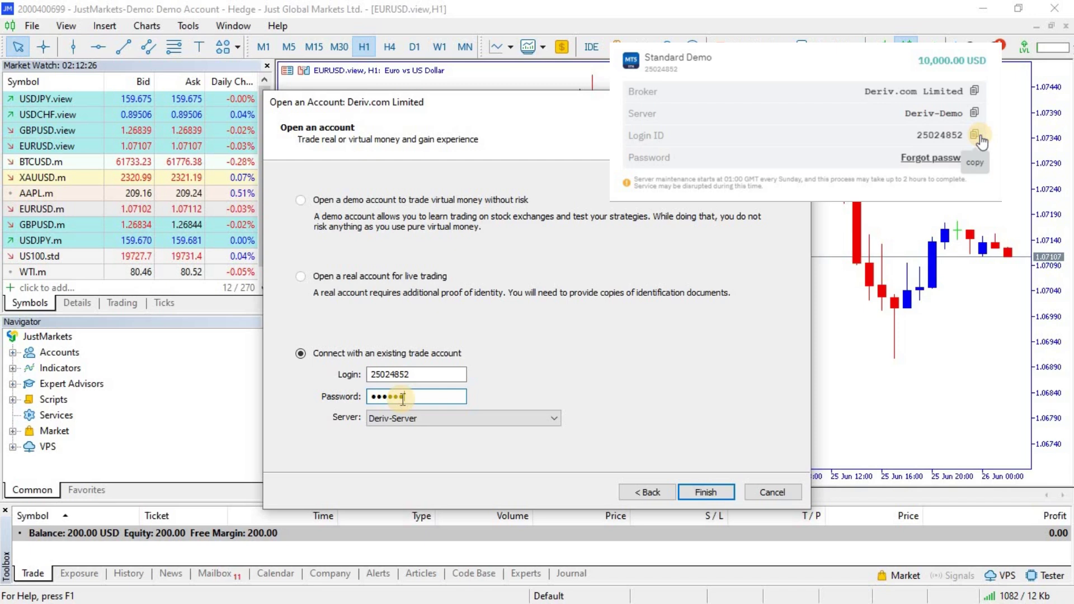
type("******")
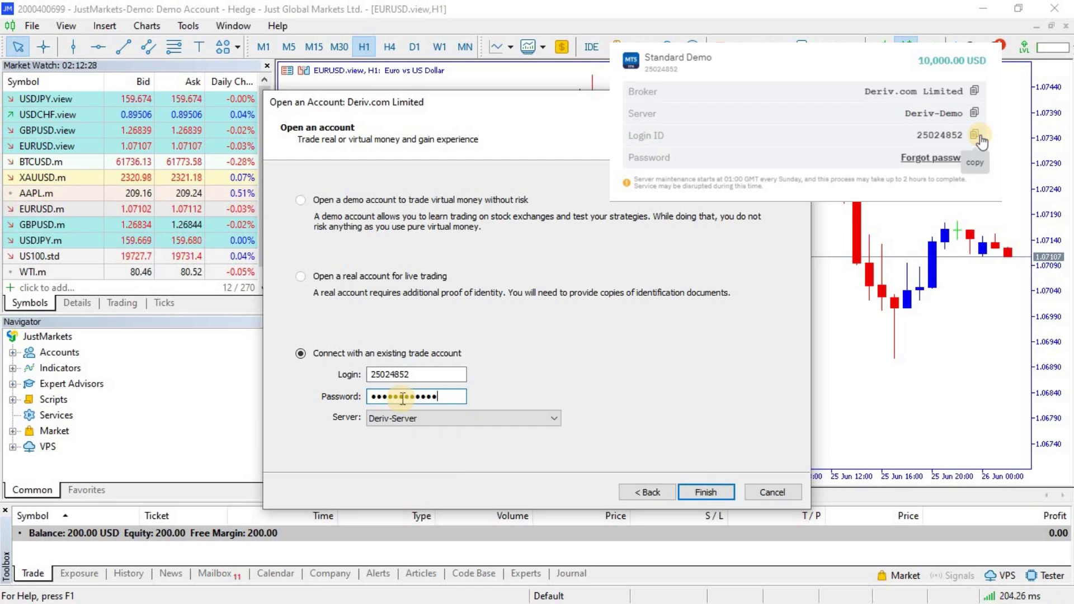
left_click(553, 419)
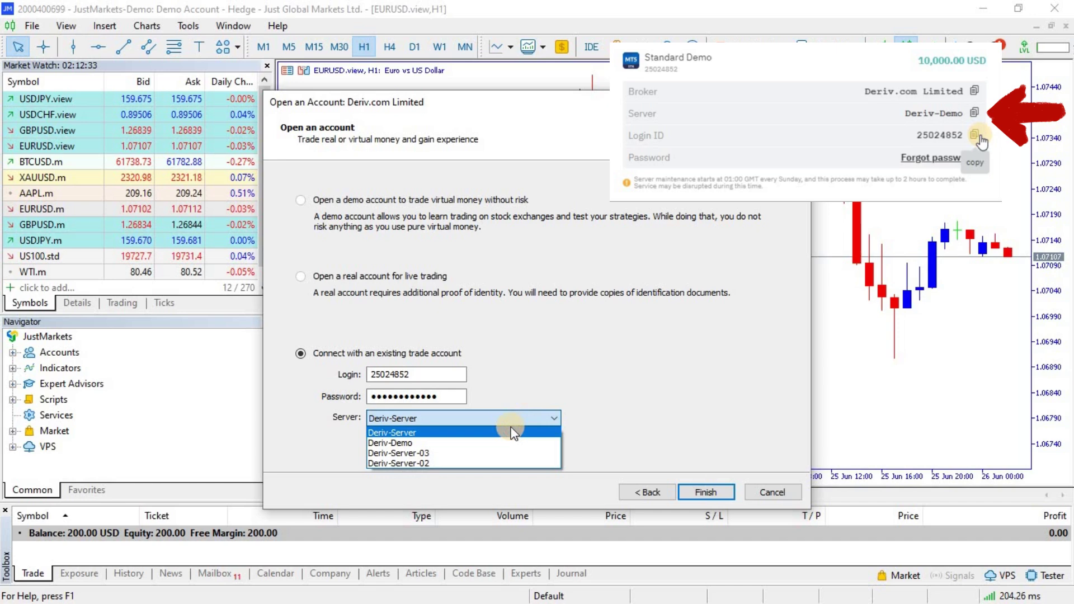
left_click(403, 443)
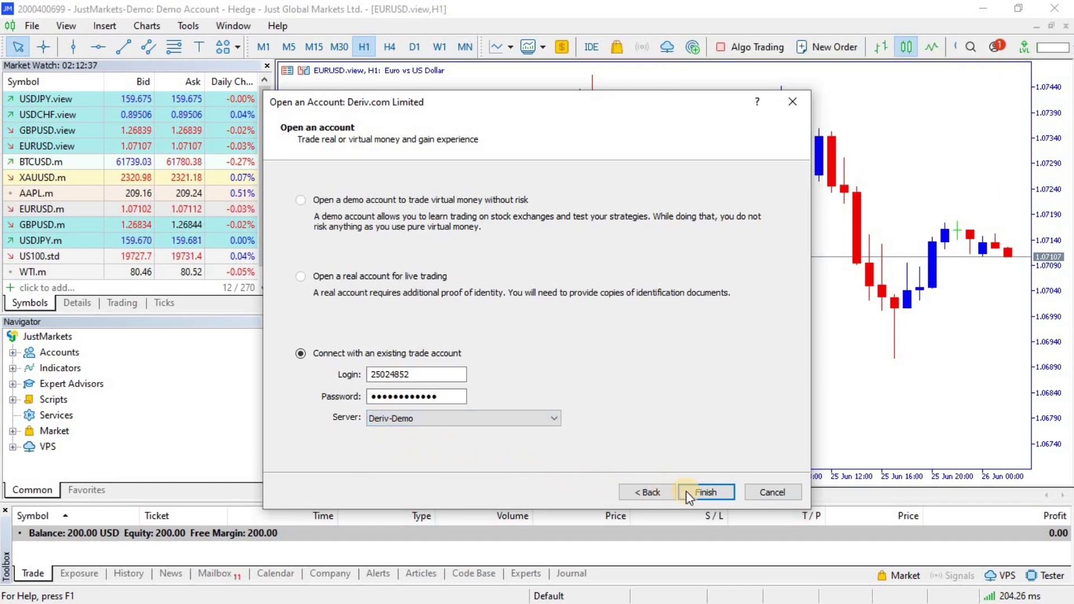
left_click(699, 493)
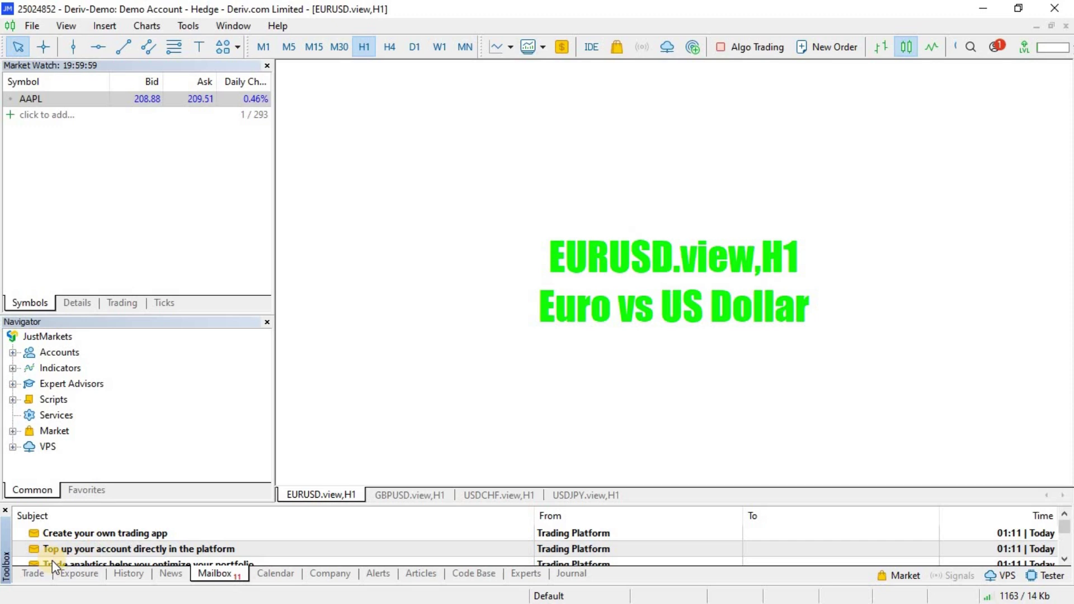
left_click(32, 573)
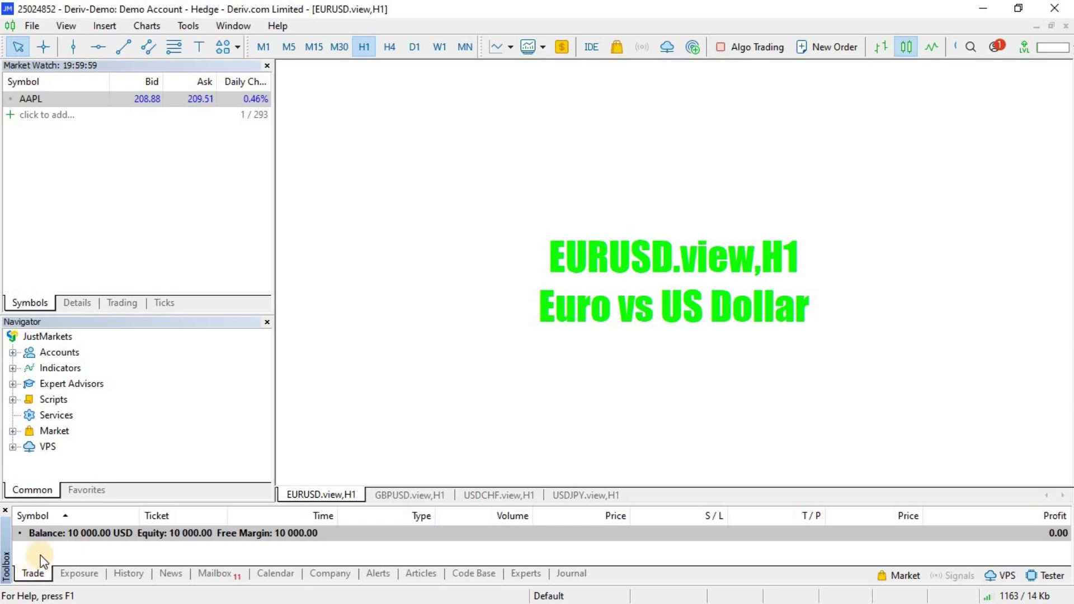
- Add Volatility 75 Index and Volatility 50 Index from the Volatility Indices symbol list to Market Watch
left_click(69, 30)
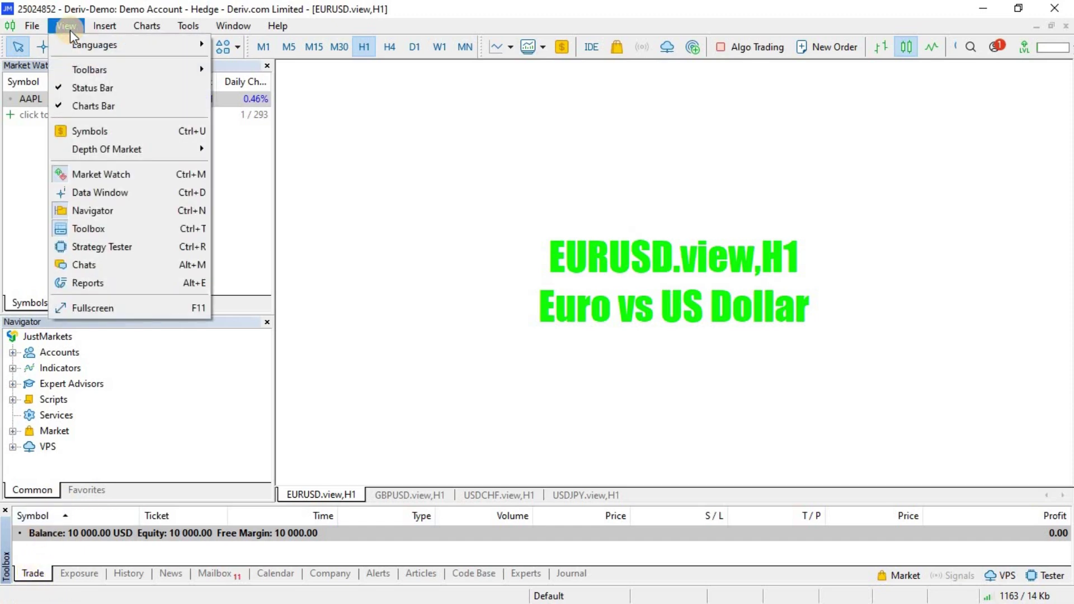
left_click(118, 130)
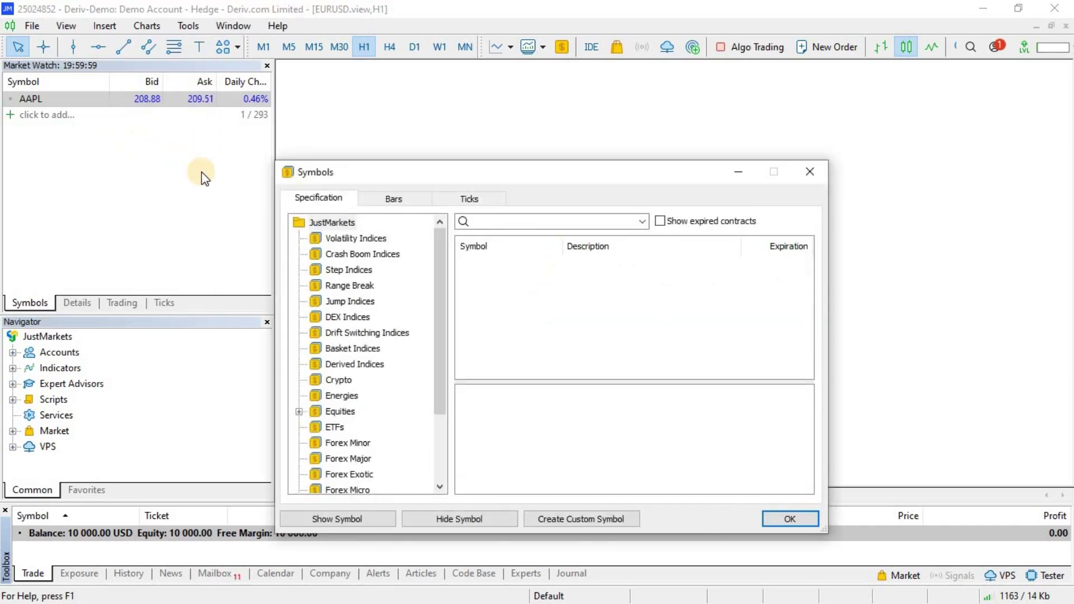
left_click(318, 238)
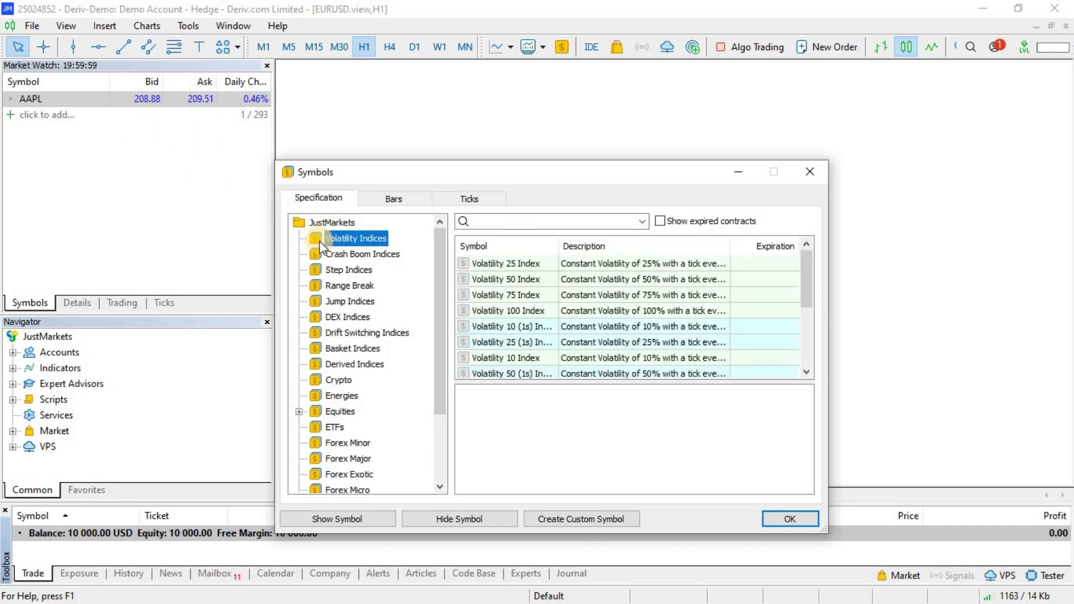
left_click(468, 296)
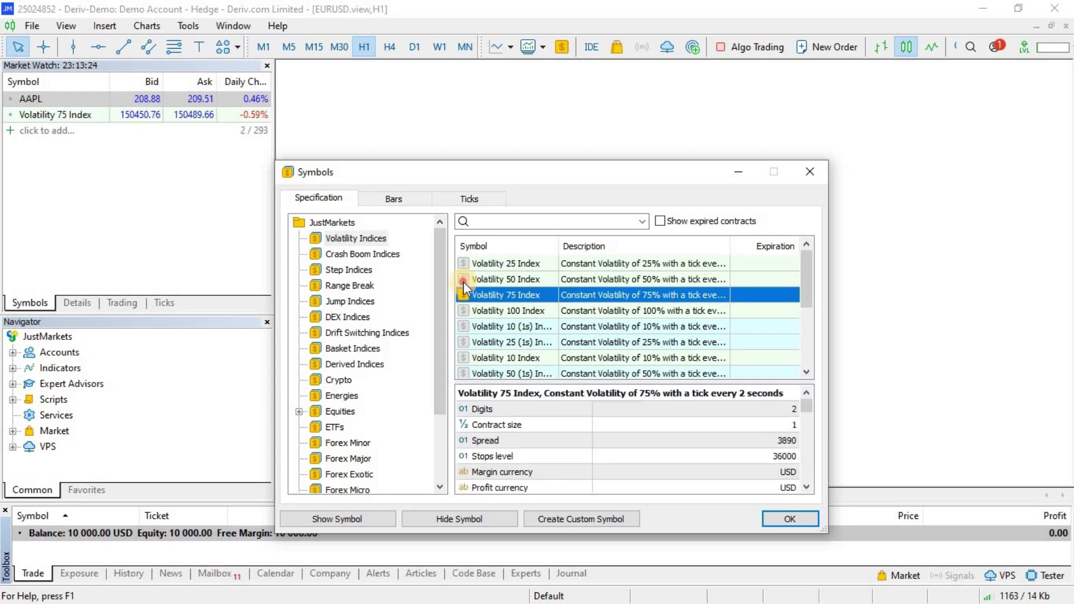
double_click(463, 281)
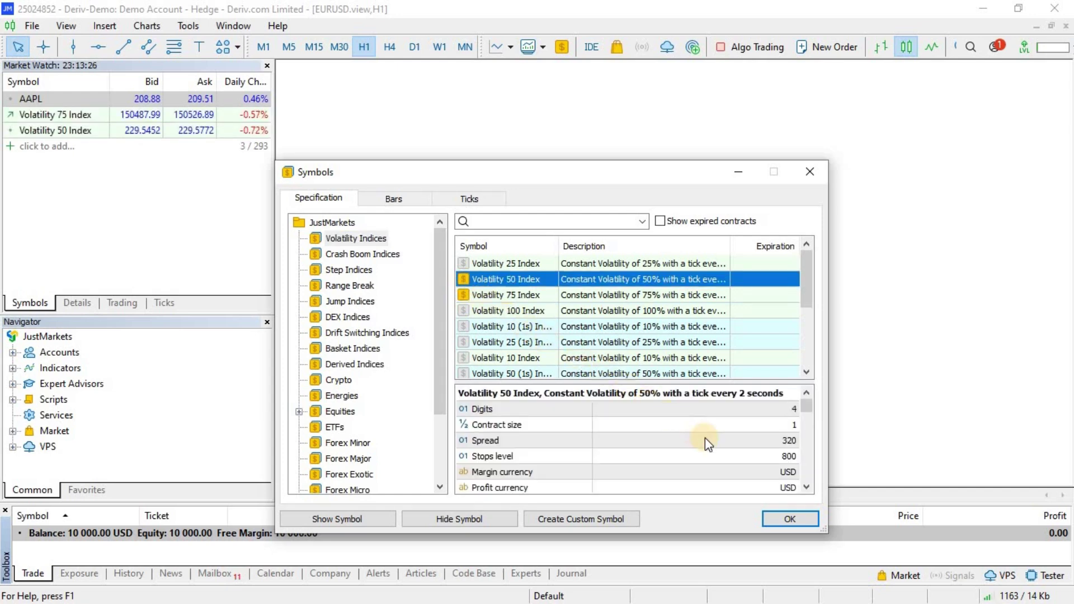
left_click(784, 521)
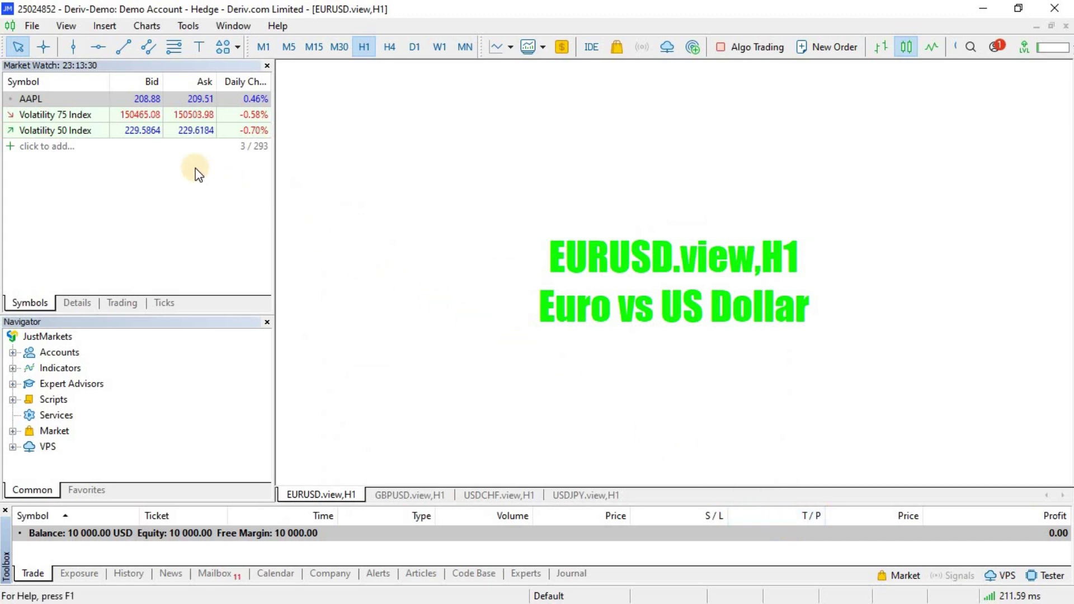
- Drag Volatility 50 Index from Market Watch onto the EURUSD chart to replace it
left_click(107, 134)
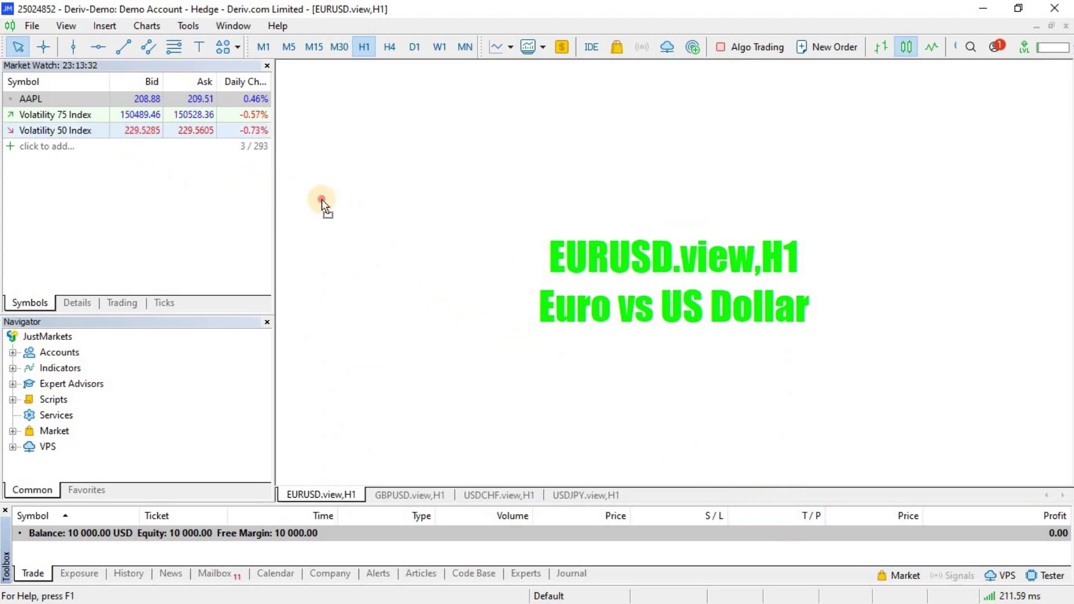
left_click_drag(321, 202, 357, 215)
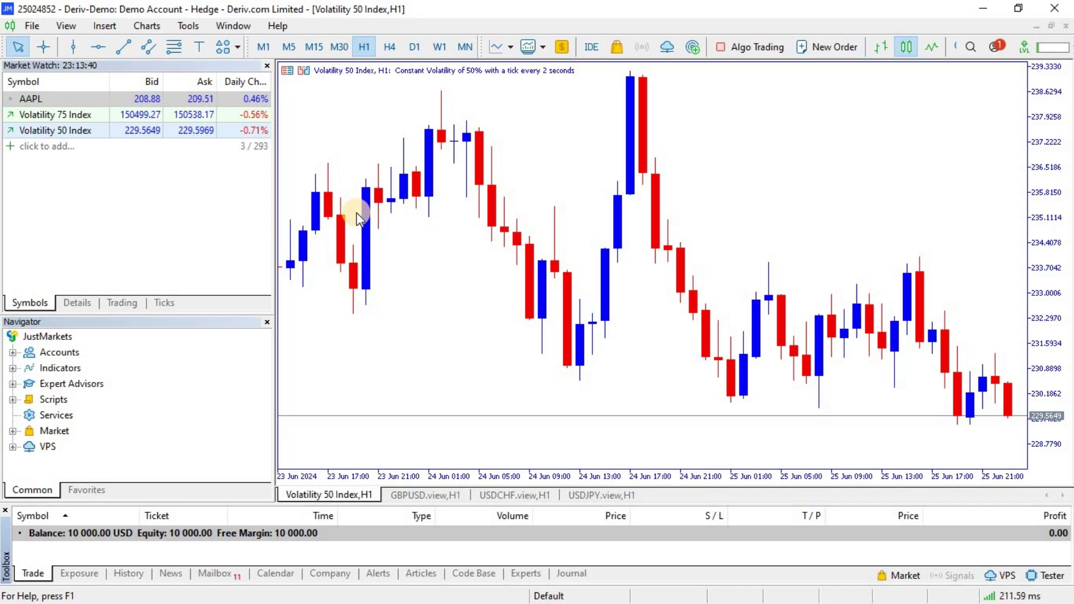